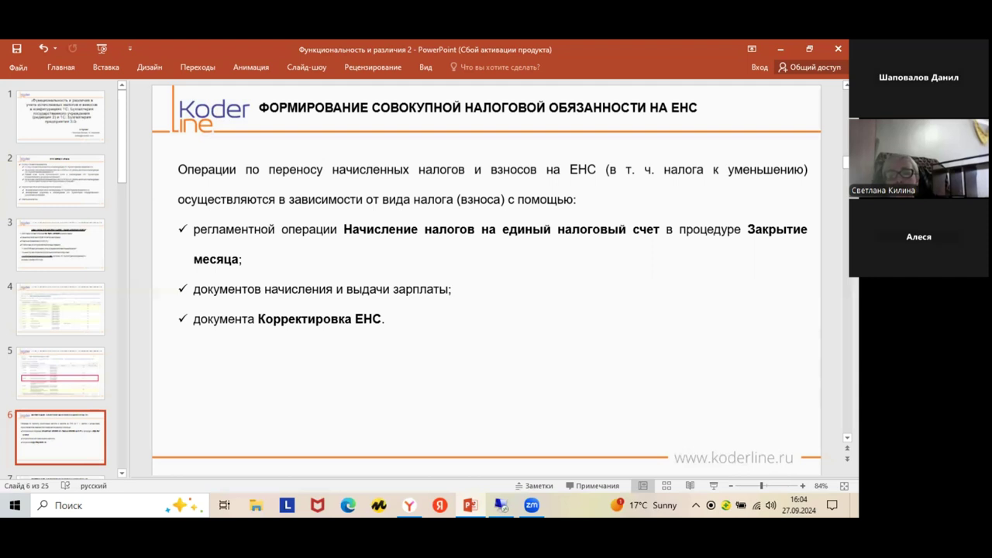
Advance the presentation to slide 7, then switch to 1C and open the bank statements list (Банковские выписки)
key("Down")
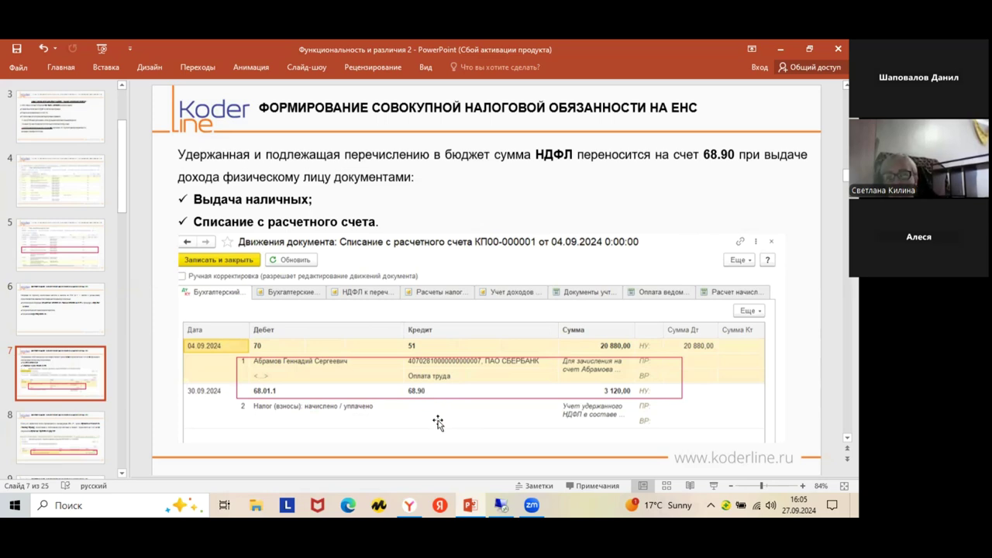
left_click(505, 505)
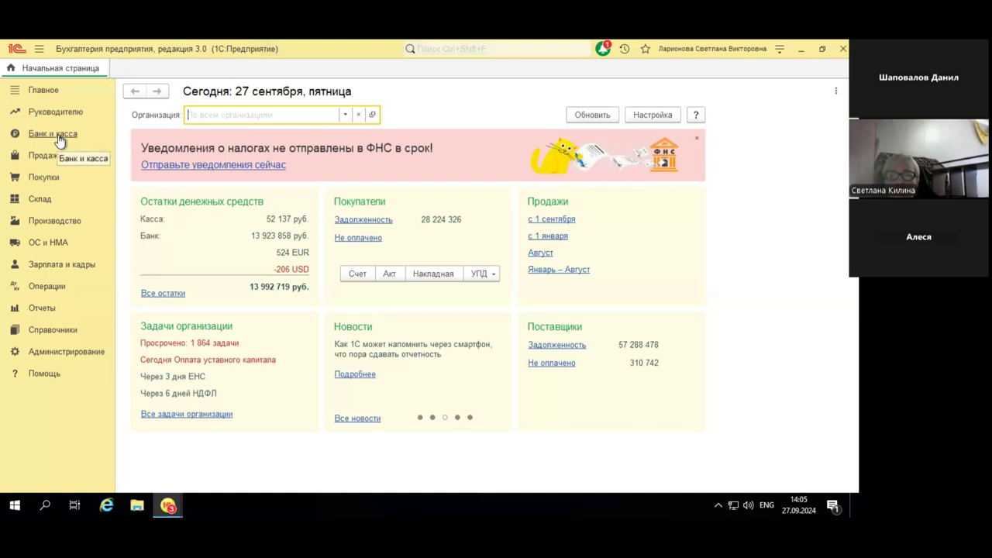
left_click(58, 135)
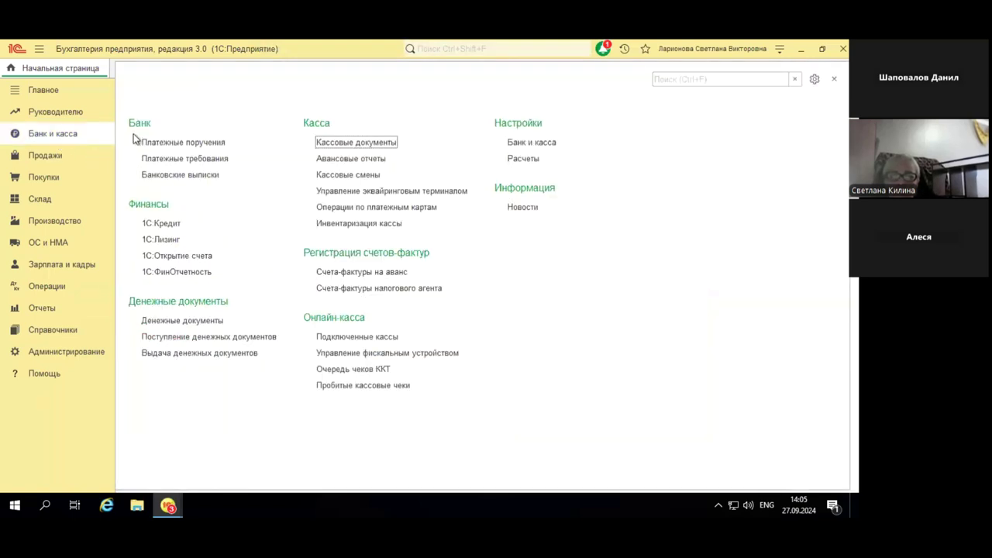
left_click(152, 175)
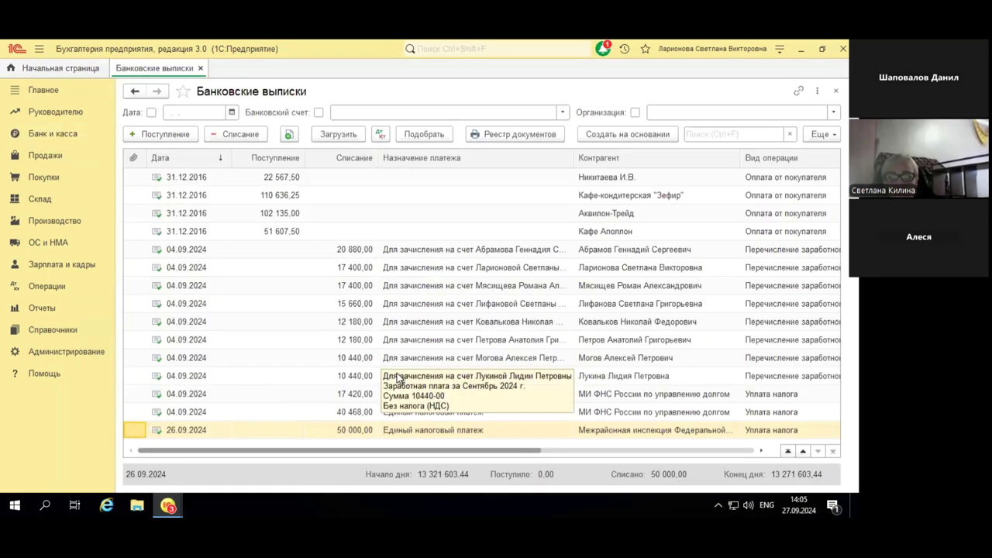
Open the last salary transfer dated 04.09.2024 for 10 440,00 and examine its accounting postings
left_click(399, 377)
double_click(397, 378)
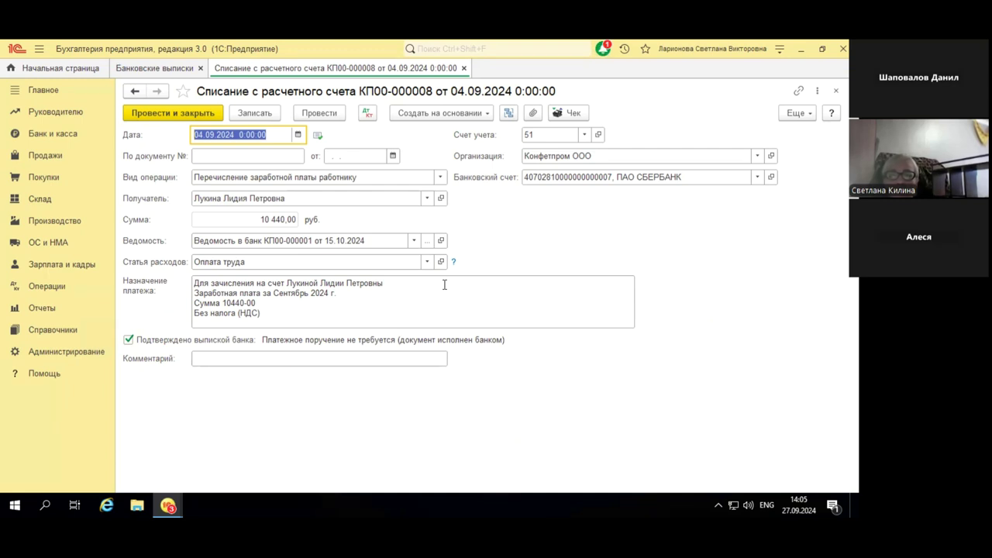
left_click(368, 113)
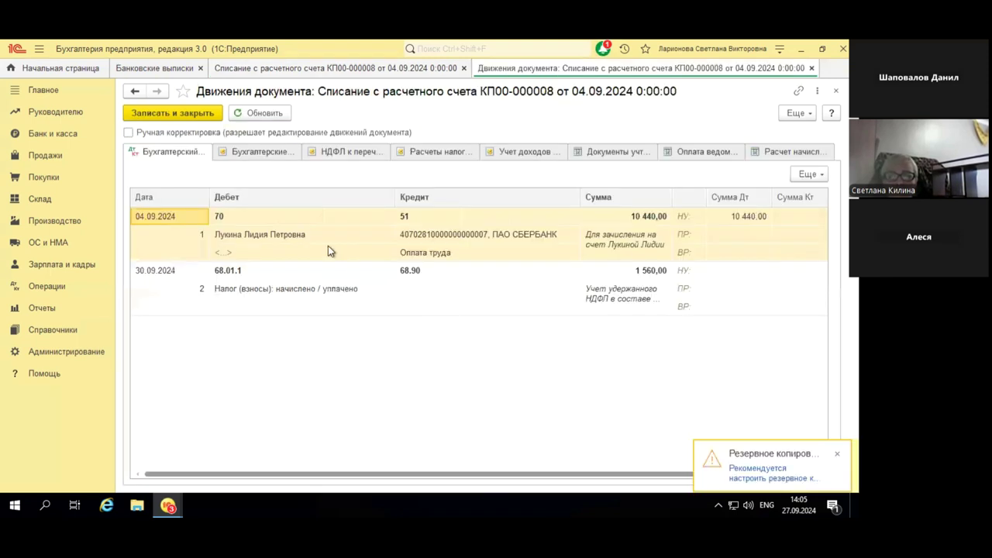
left_click(328, 248)
left_click(436, 242)
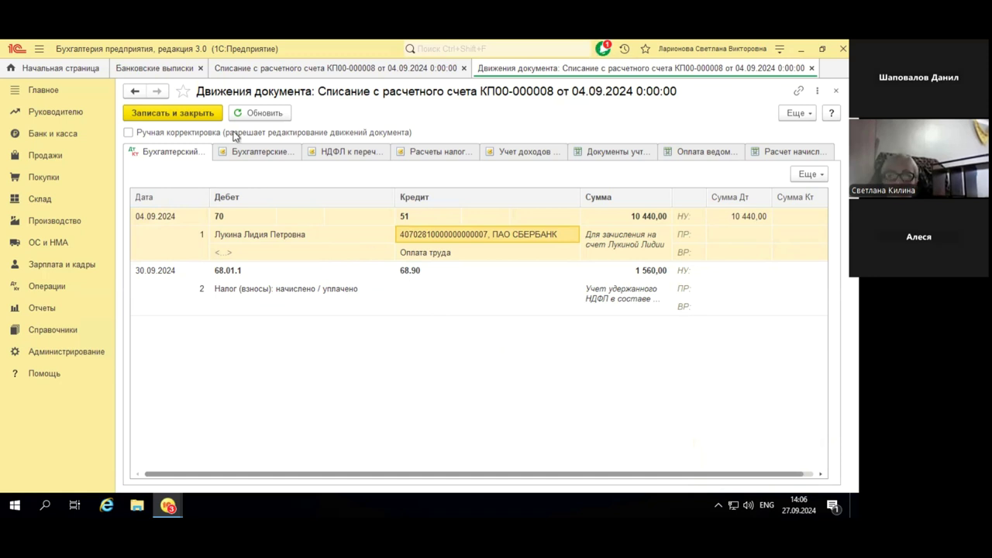
From the cash documents (Кассовые документы), open the 27.09.2024 cash payout and examine its accounting postings, including the 68.90 entry
left_click(49, 136)
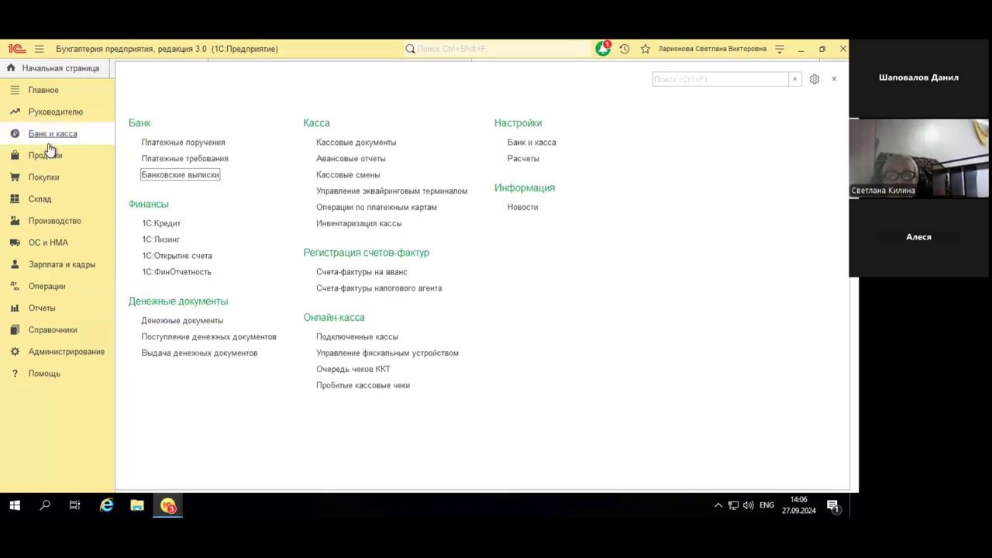
left_click(351, 145)
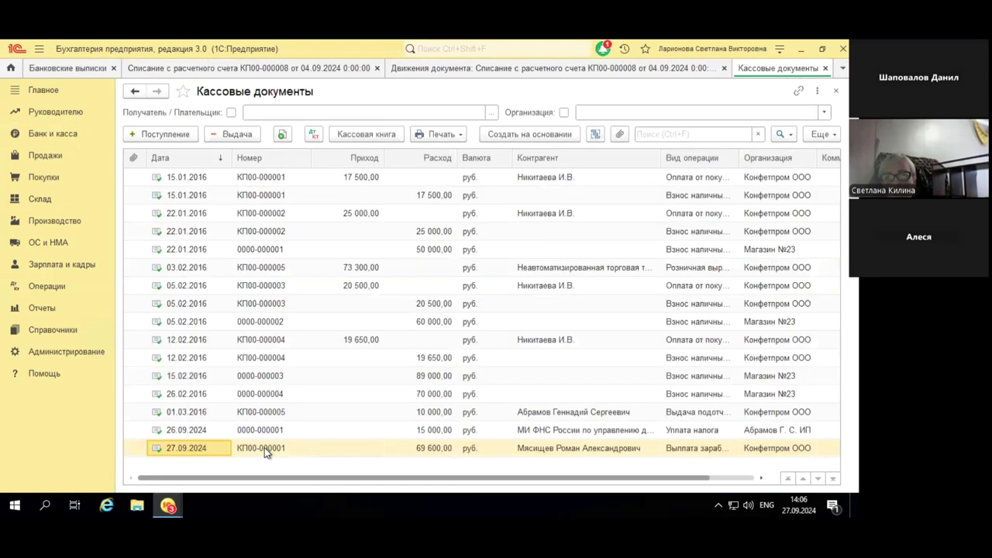
left_click(265, 447)
double_click(264, 447)
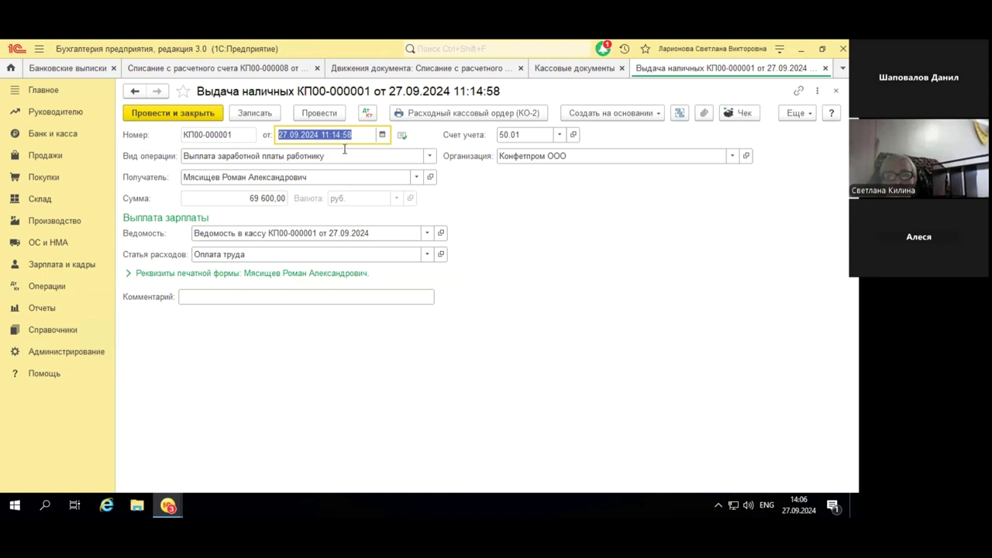
left_click(366, 115)
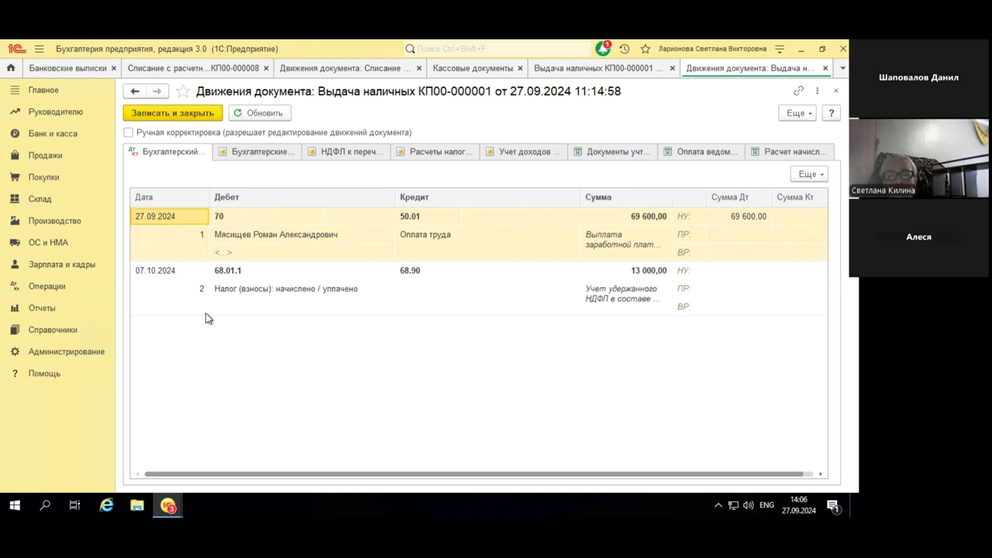
left_click(156, 283)
left_click(156, 271)
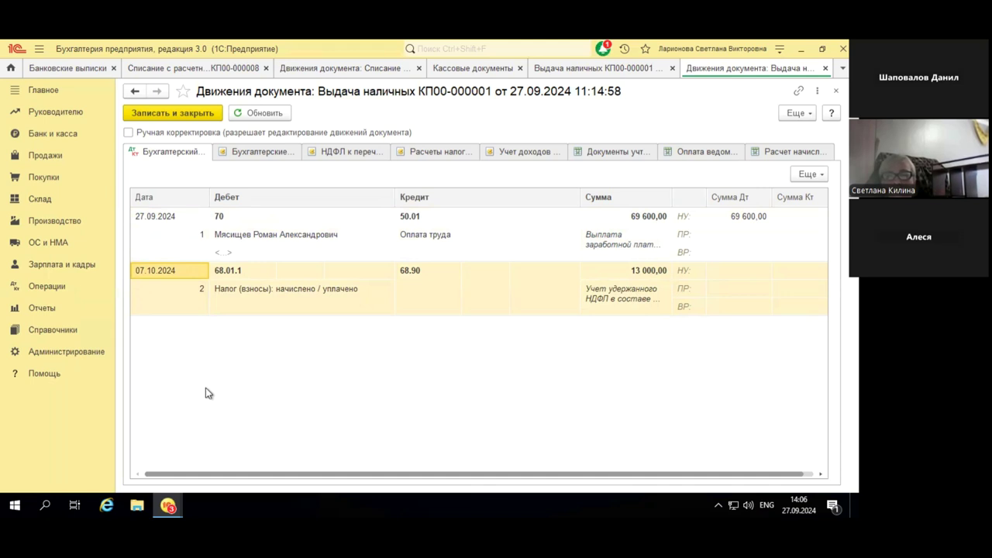
Close the cash payout document, its postings and the postings of the bank write-off
left_click(825, 69)
left_click(825, 69)
left_click(720, 70)
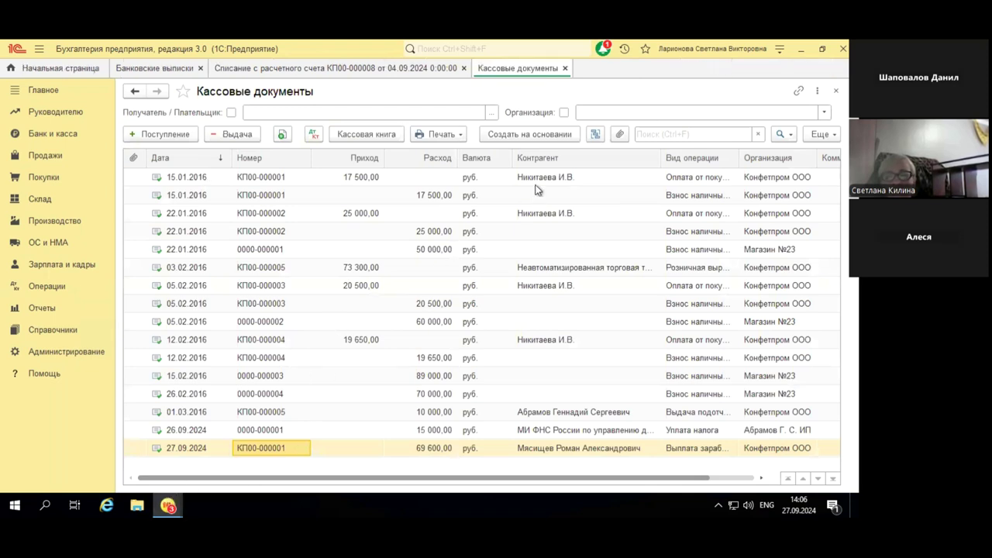
Switch to the PowerPoint presentation and go through slides 8 and 9 on insurance contributions
mouse_move(572, 46)
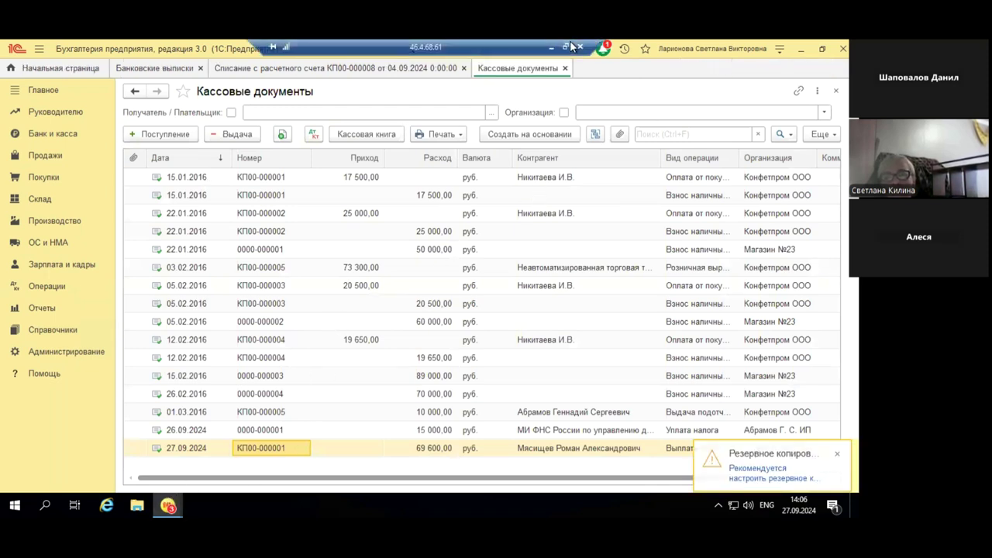
left_click(552, 46)
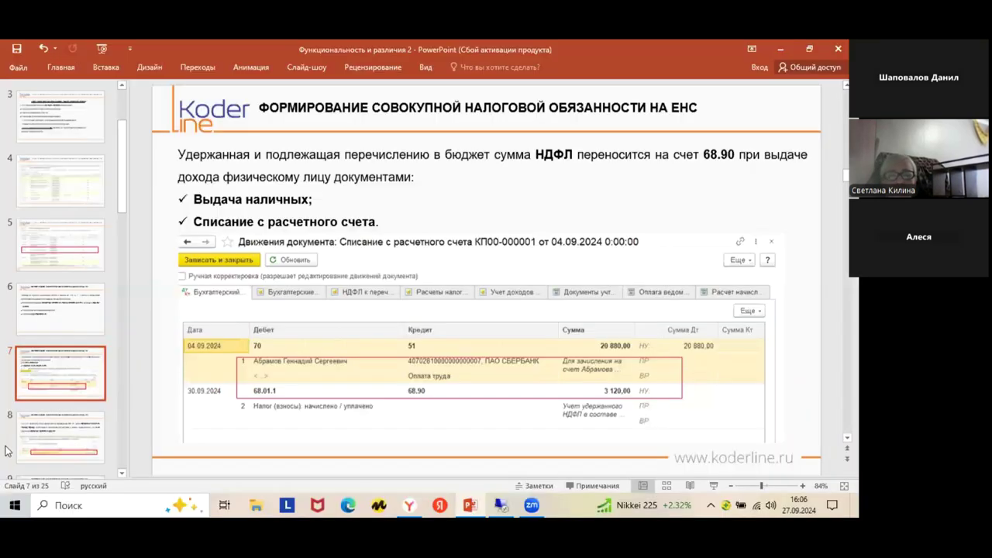
left_click(48, 447)
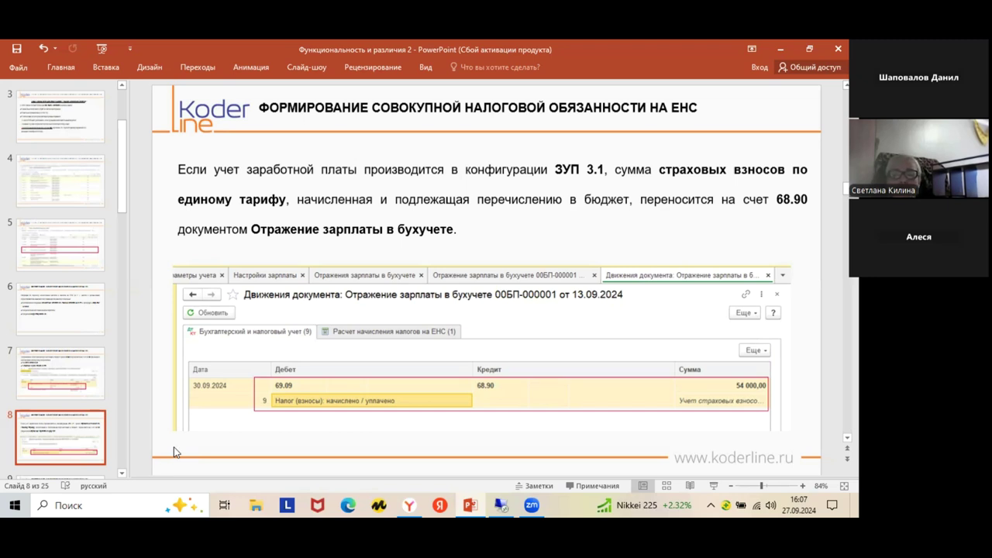
scroll(174, 446, "down", 1)
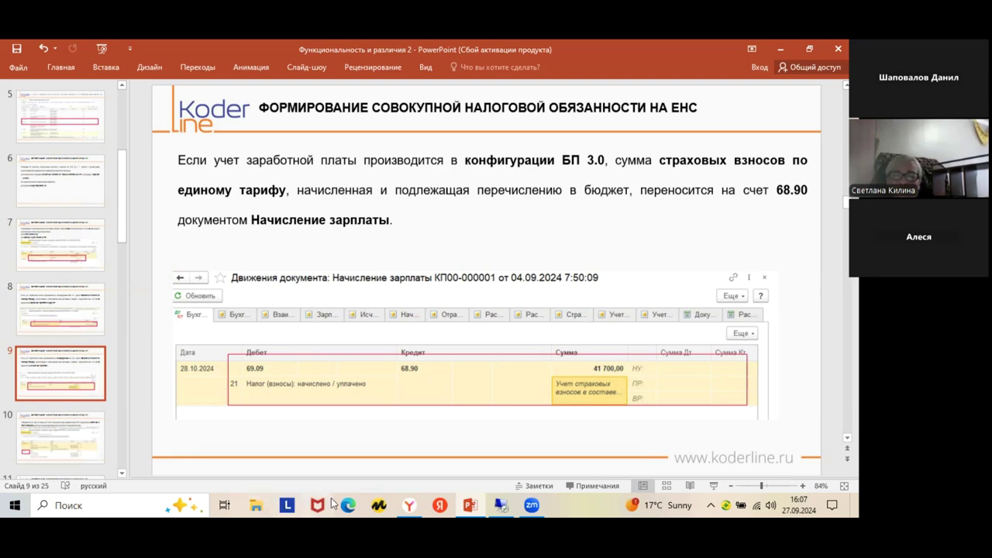
Switch to 1C and open the list of all payroll accruals (Все начисления)
left_click(498, 505)
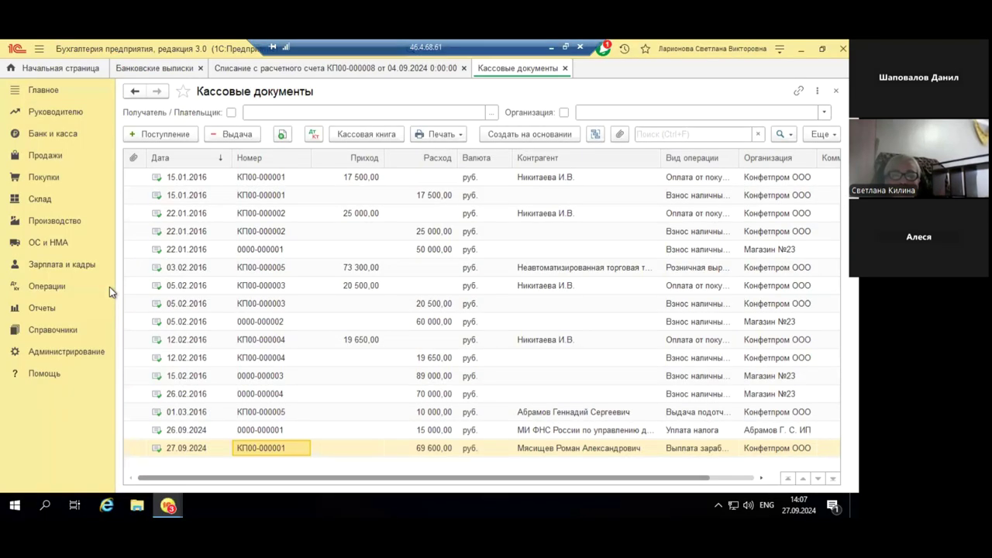
left_click(60, 267)
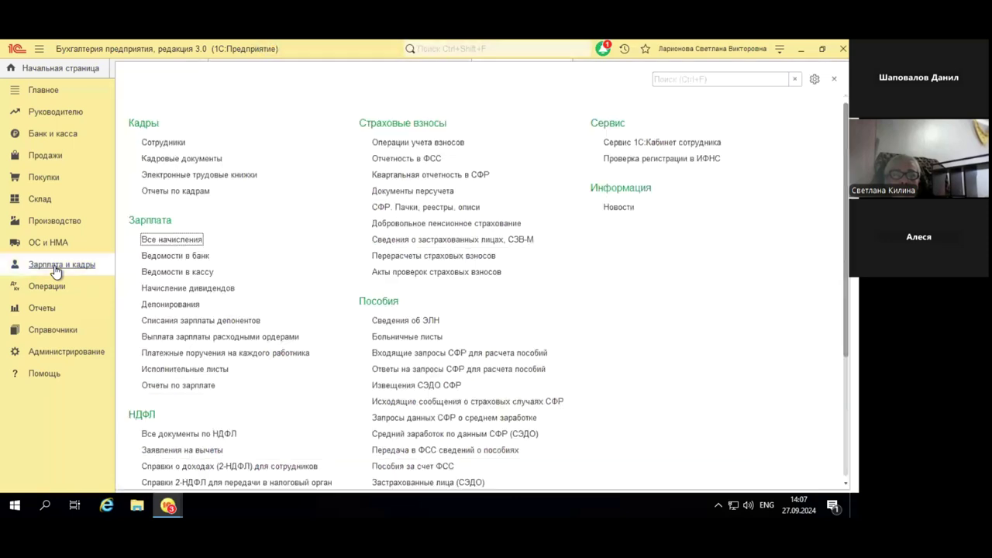
left_click(182, 240)
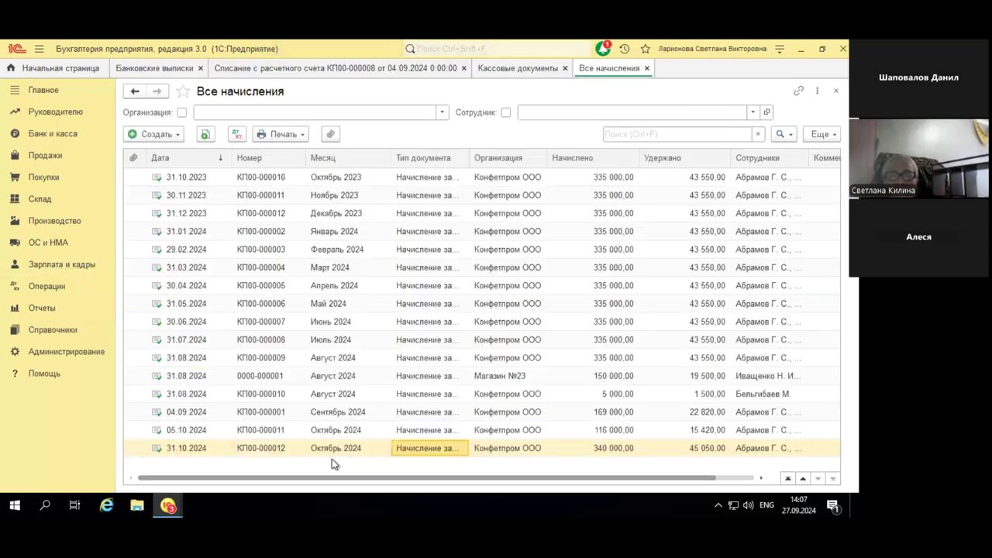
Open the September 2024 payroll accrual dated 04.09.2024 and examine its postings for insurance contributions at the end of the list
left_click(419, 411)
double_click(418, 413)
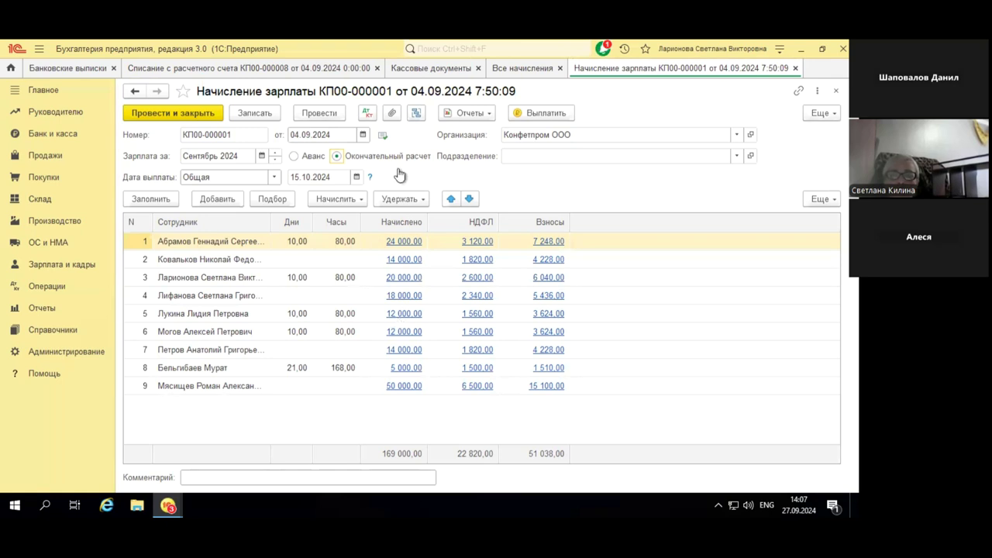
left_click(370, 116)
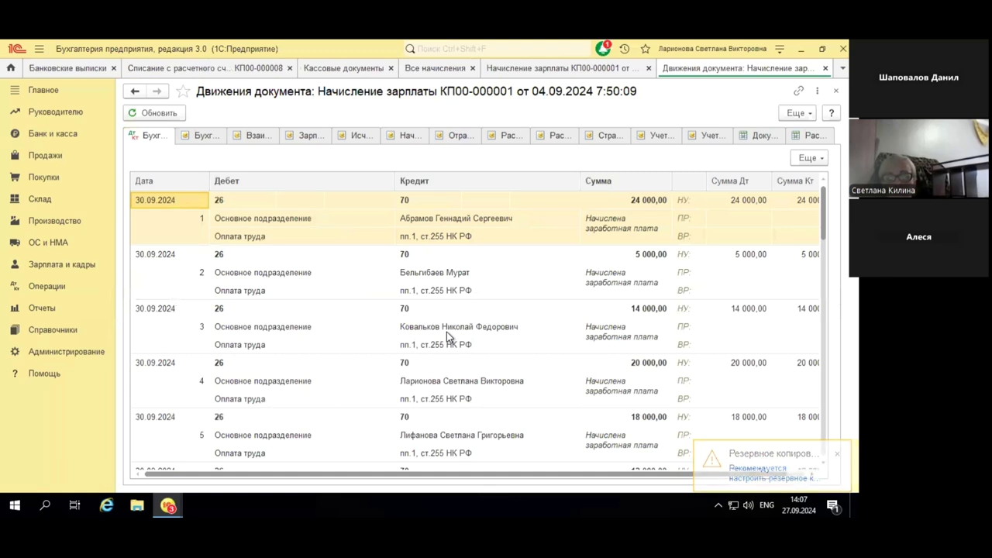
scroll(447, 332, "down", 15)
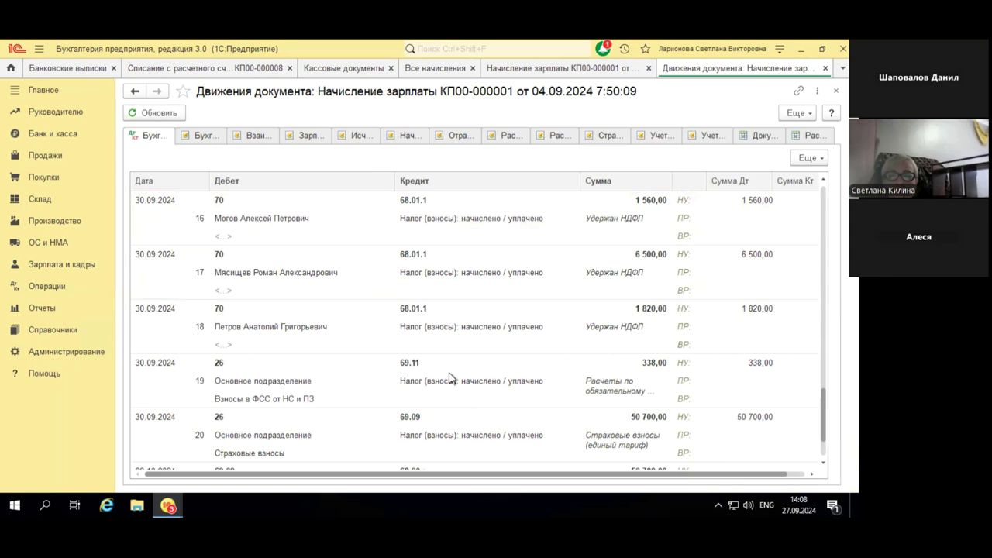
scroll(452, 380, "down", 1)
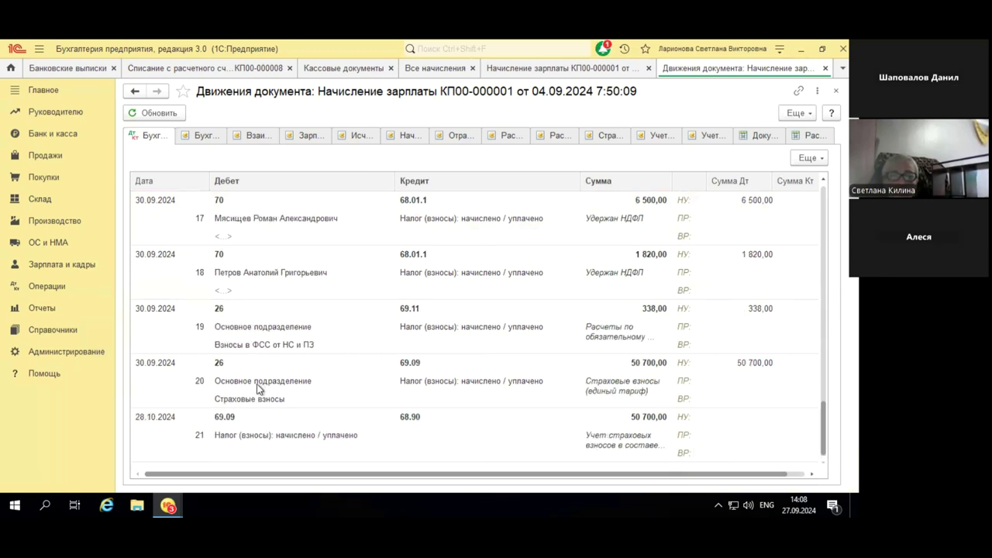
left_click(428, 380)
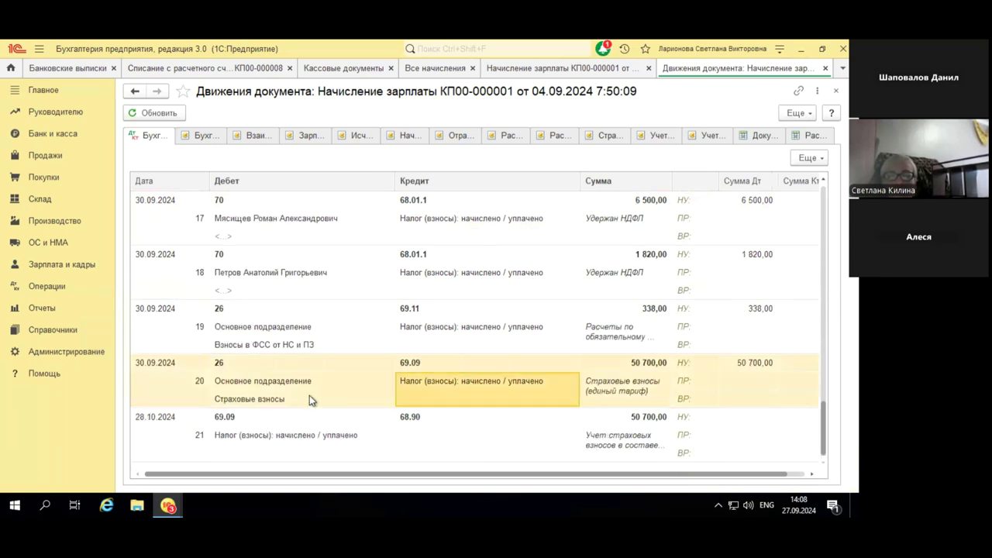
left_click(284, 385)
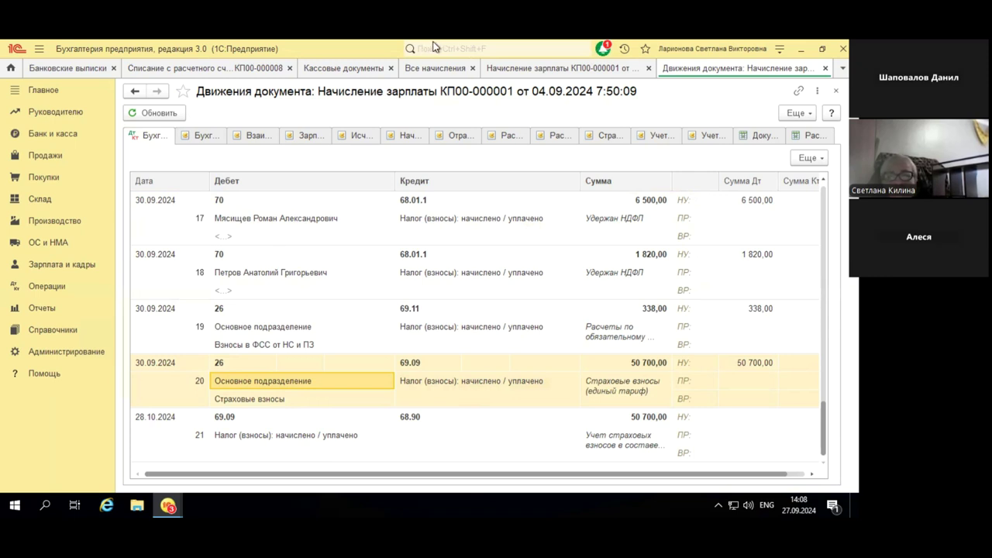
Switch to the PowerPoint presentation and show slide 10 on VAT for imports from the EAEU
mouse_move(514, 44)
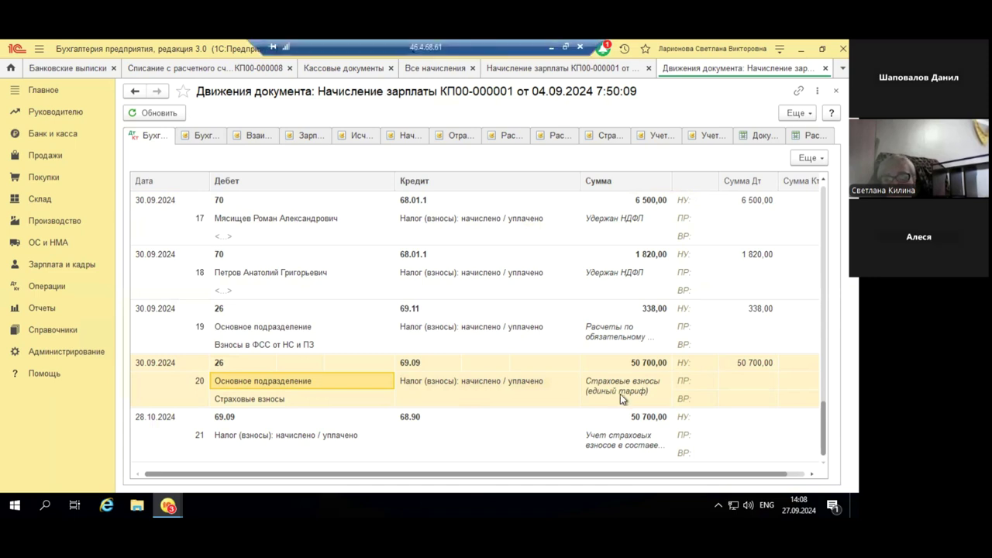
left_click(552, 48)
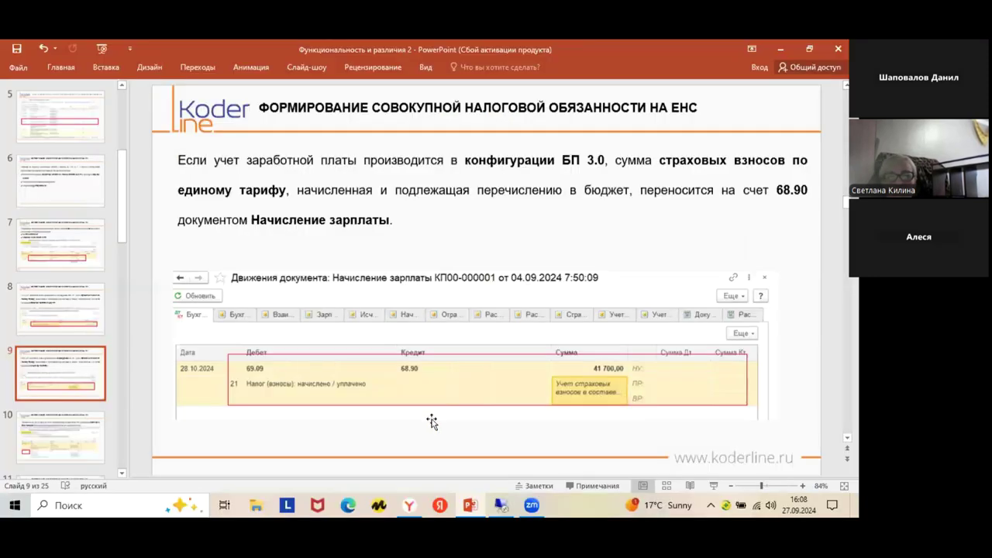
scroll(149, 431, "down", 1)
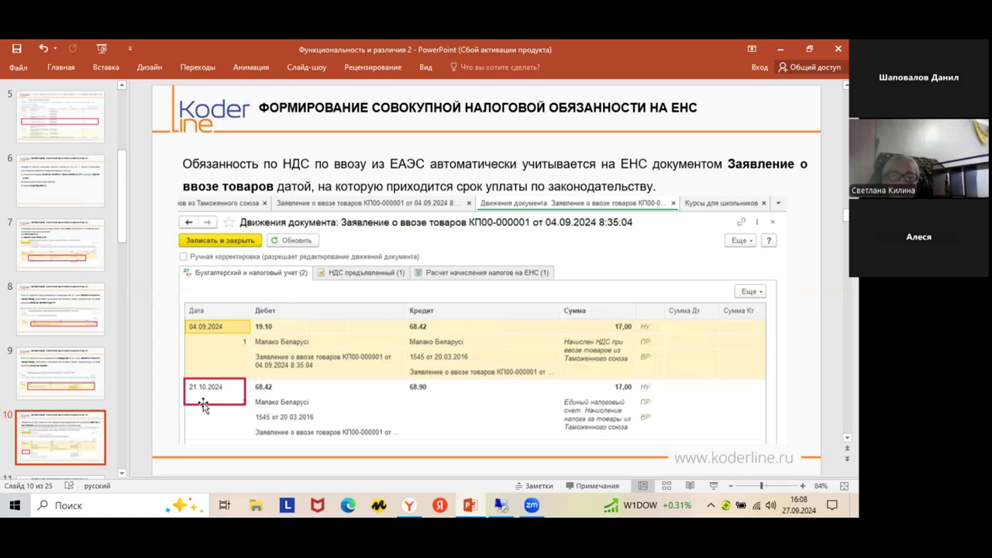
Switch to 1C and open the list of goods import statements (Заявления о ввозе товаров) among the purchase documents
left_click(503, 503)
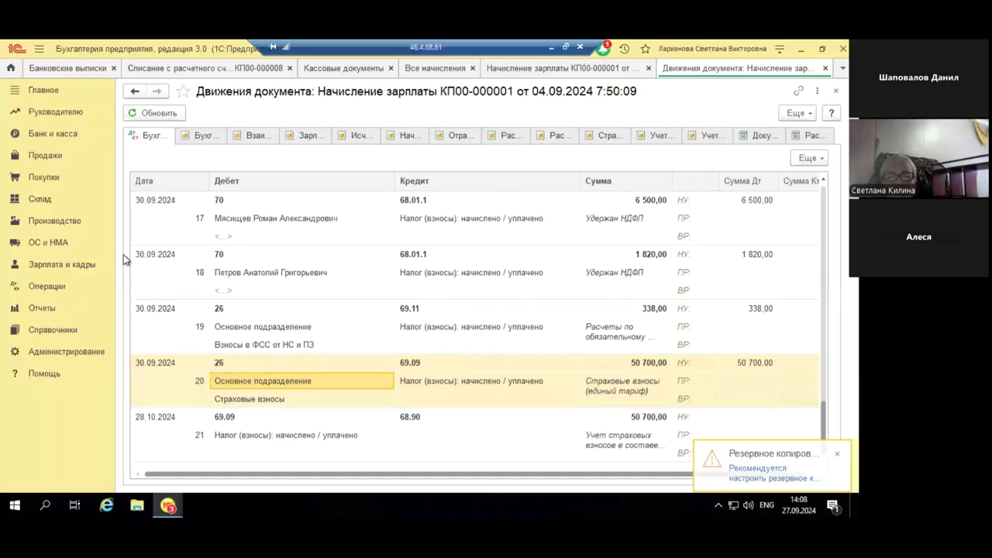
left_click(43, 178)
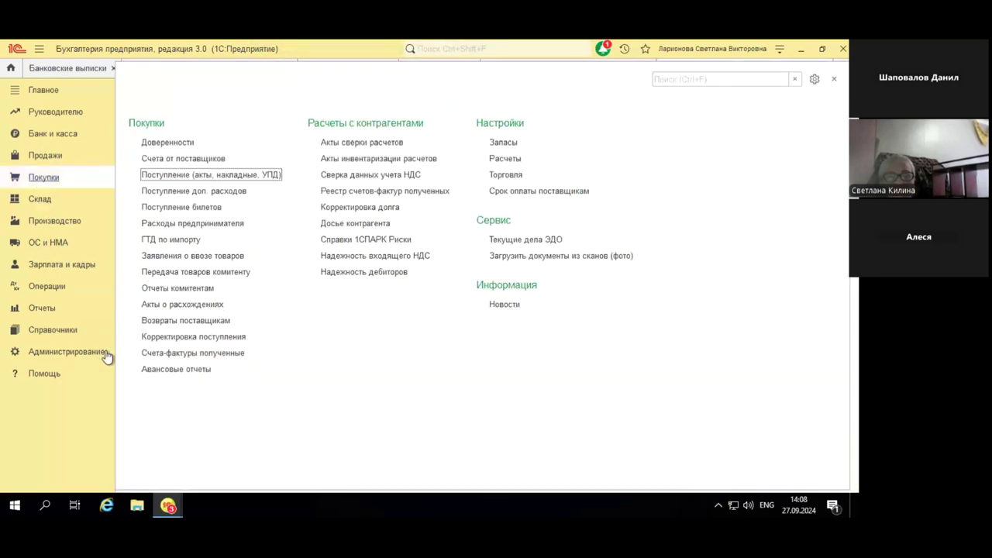
left_click(206, 256)
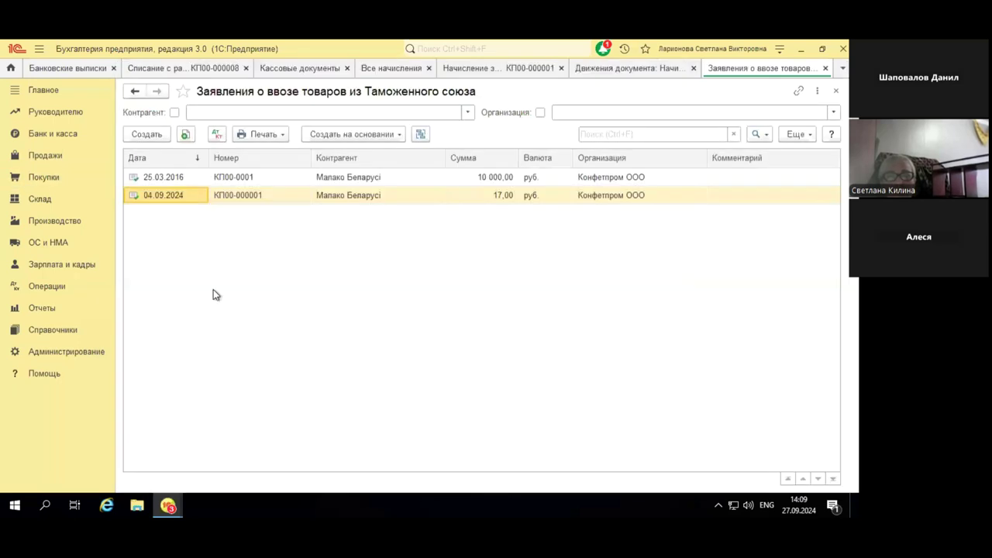
Open the goods import statement dated 04.09.2024, examine its accounting postings, and close the postings
left_click(350, 197)
double_click(337, 337)
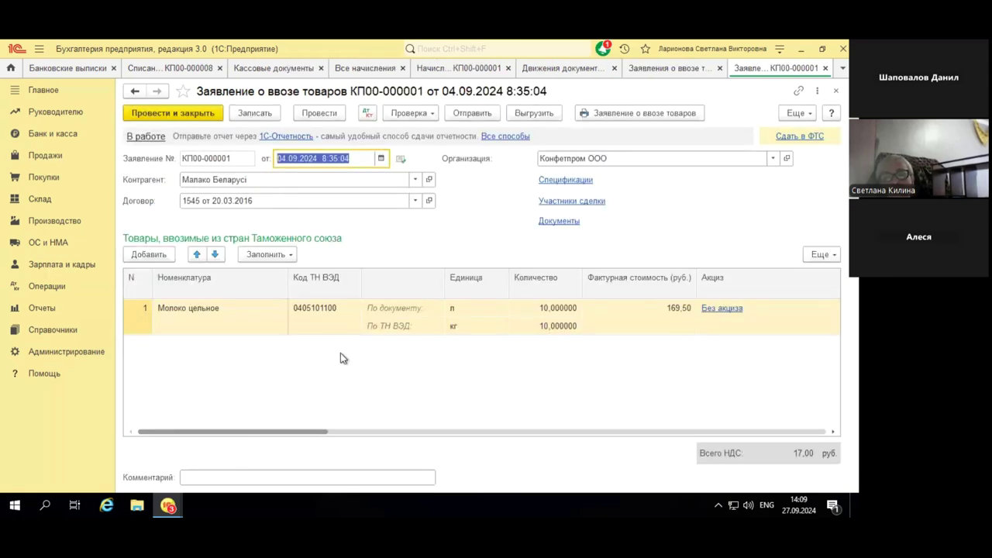
left_click(366, 112)
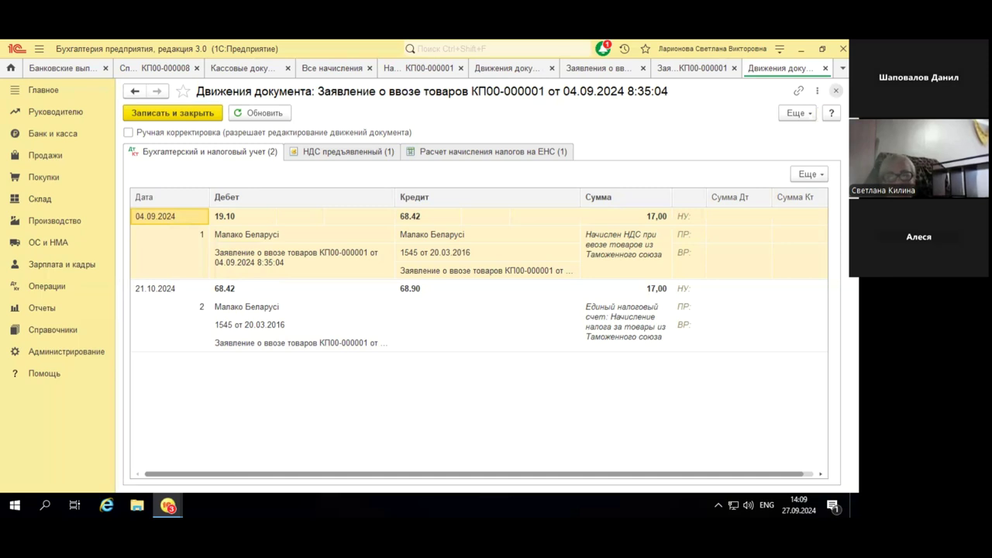
left_click(836, 91)
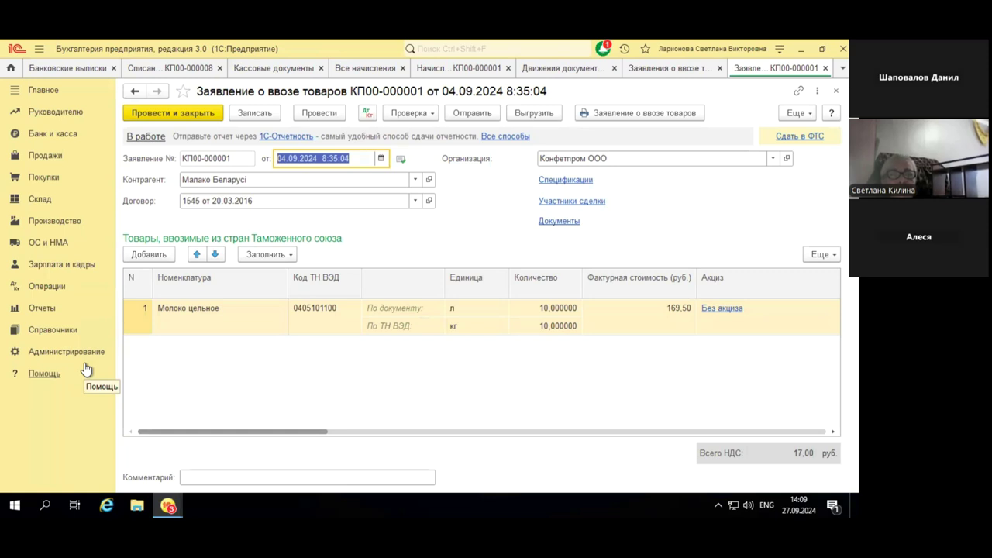
Open the month-end closing (Закрытие месяца) and set its organization to Конфетпром ООО
left_click(54, 286)
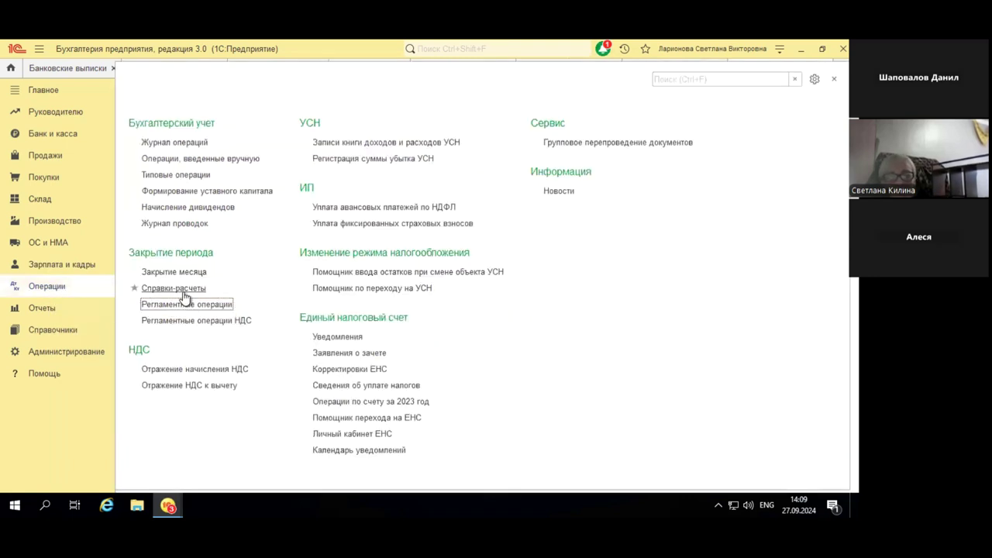
left_click(176, 273)
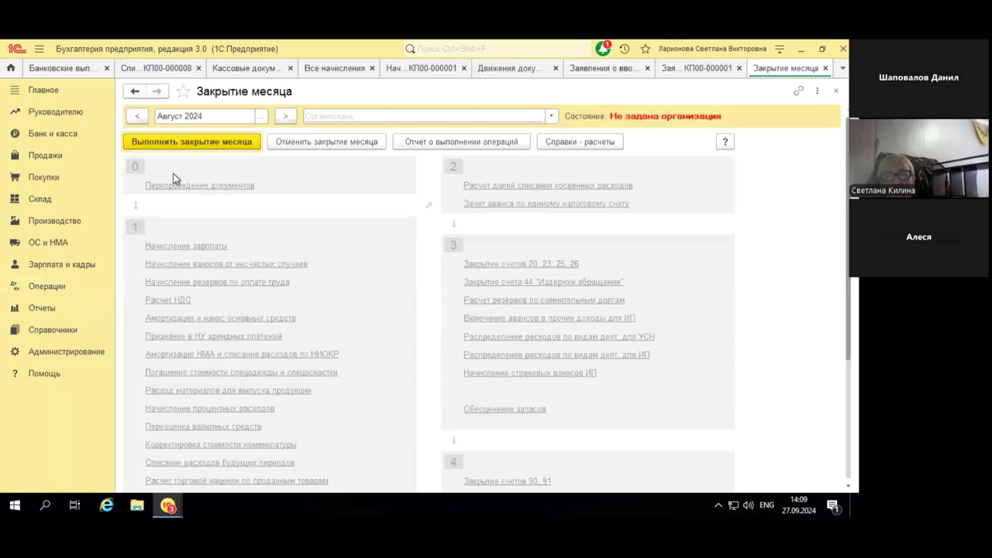
left_click(552, 117)
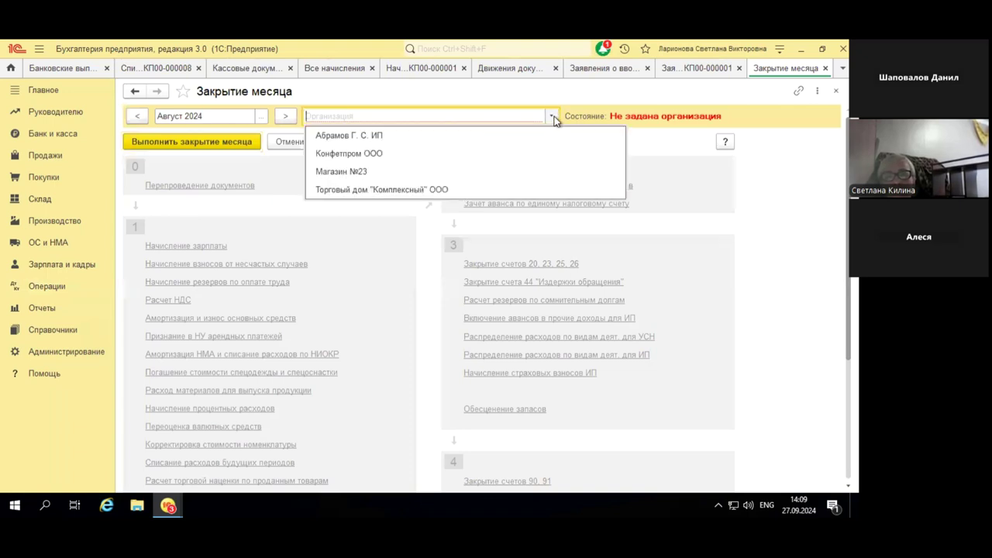
left_click(289, 326)
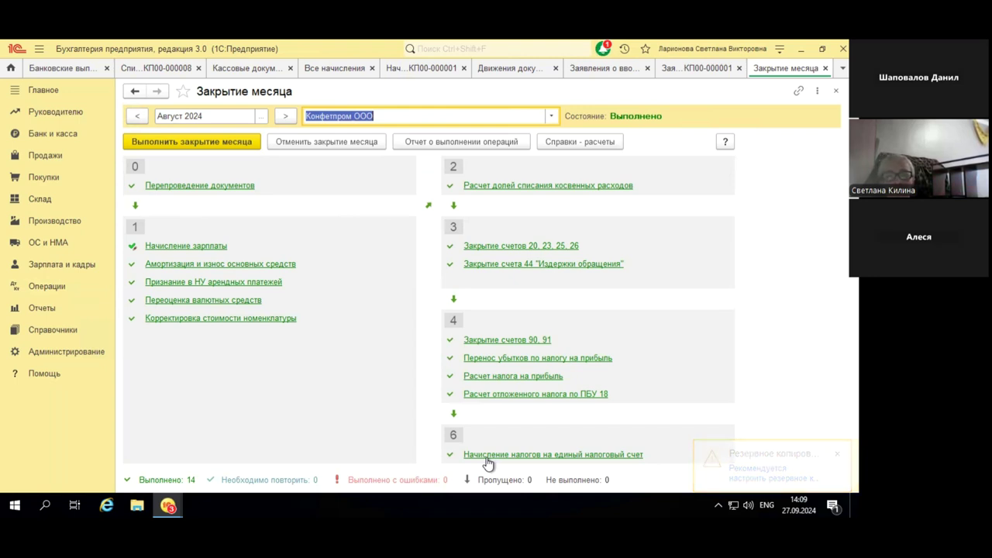
Switch to the PowerPoint presentation and show slides 11 and 12 on accruing taxes to the single tax account at month-end closing
mouse_move(554, 40)
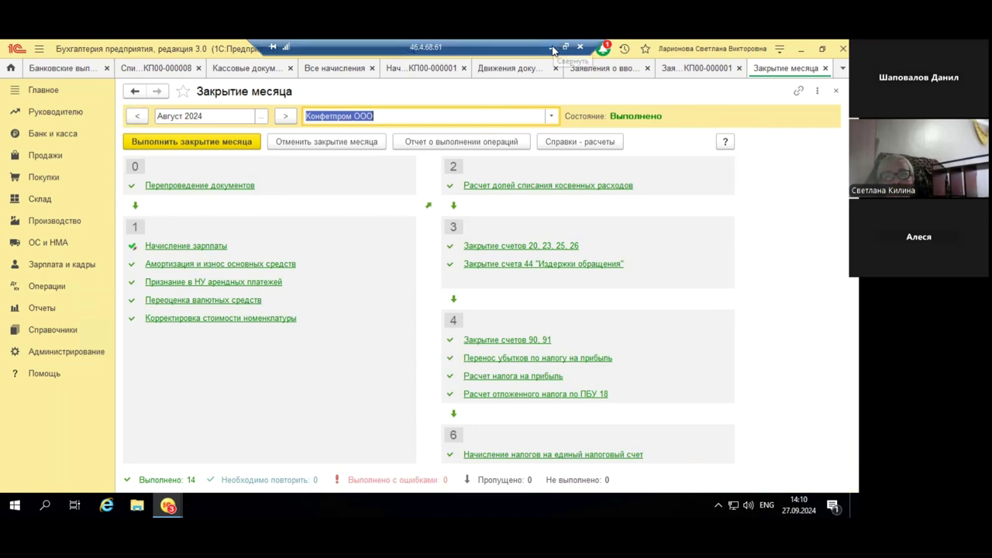
left_click(552, 47)
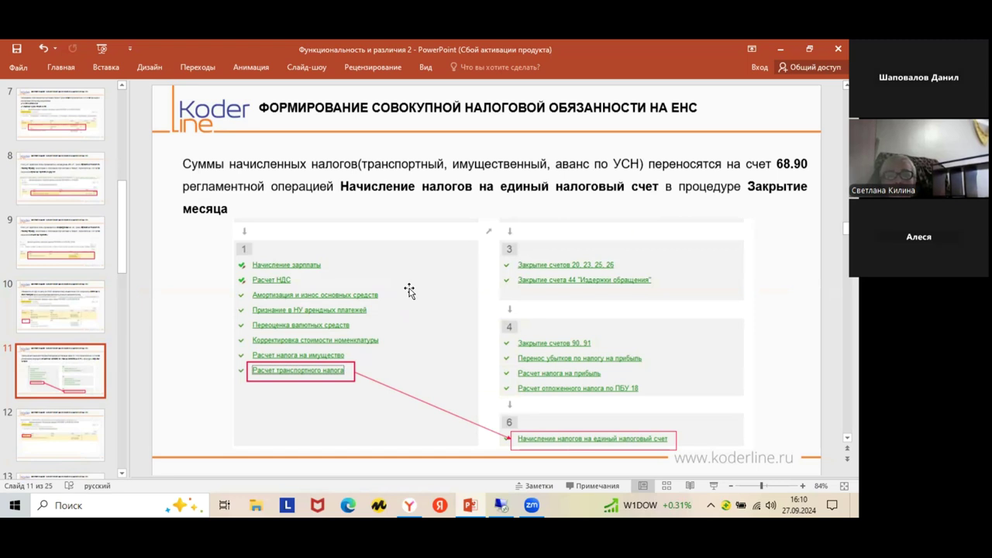
scroll(410, 290, "down", 1)
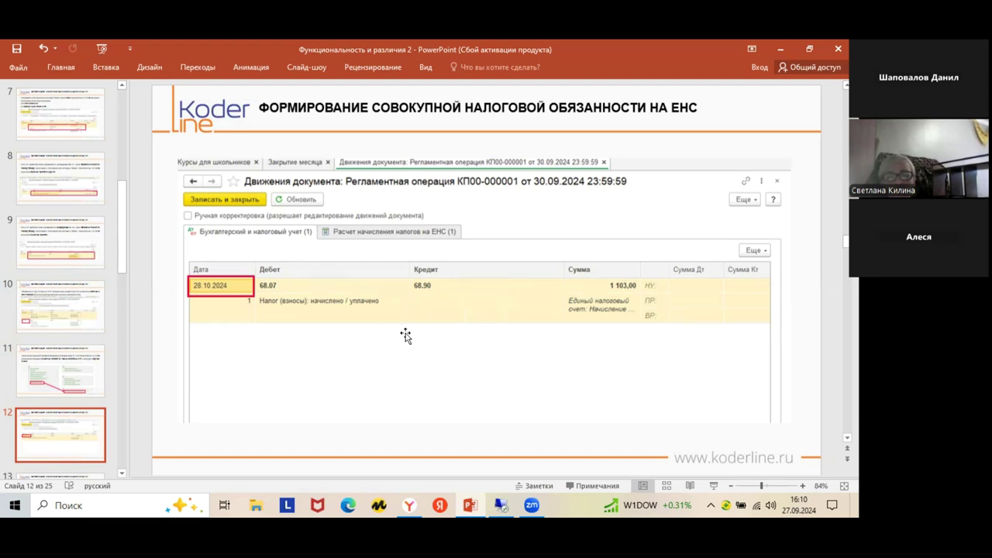
Switch to 1C, set the month-end closing to September 2024, and examine the postings of the operation Начисление налогов на единый налоговый счет
left_click(502, 504)
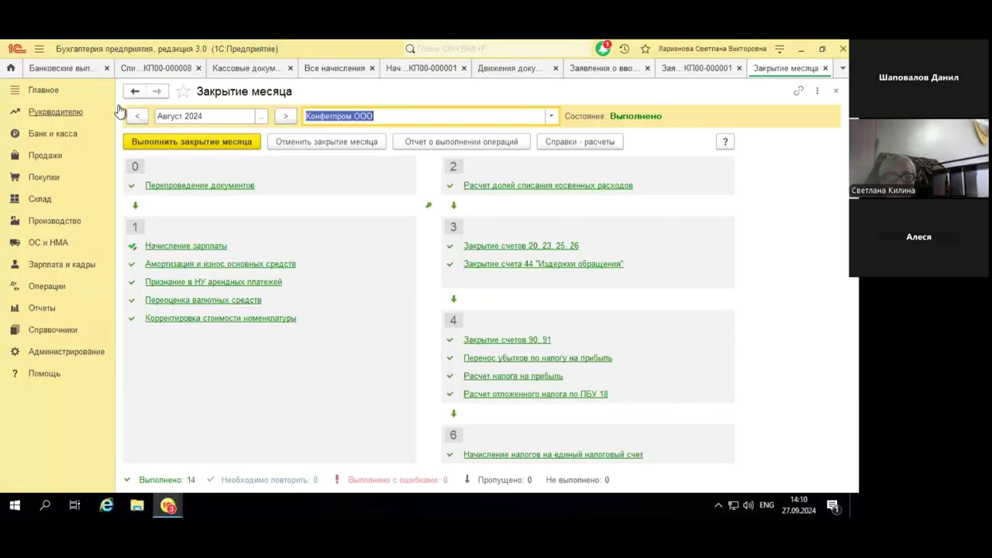
left_click(285, 118)
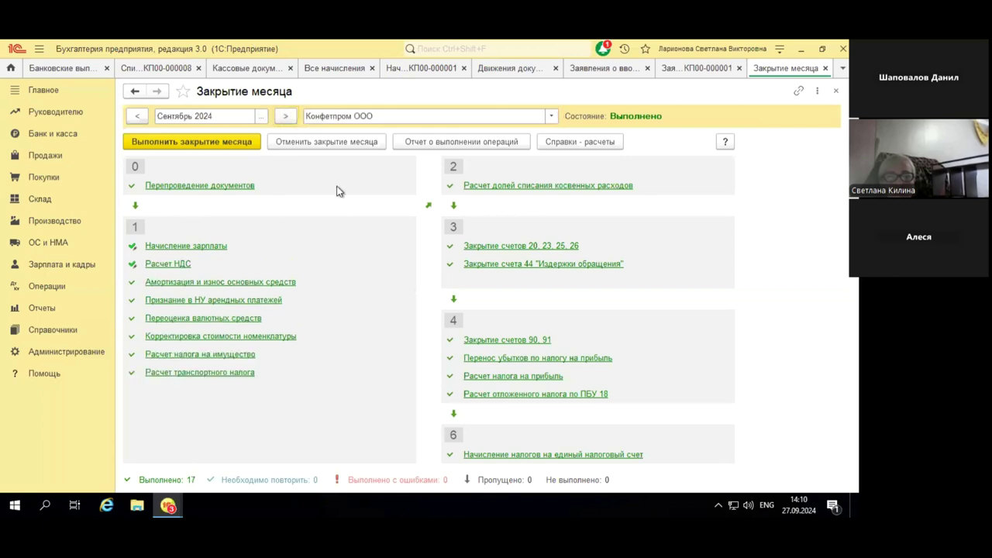
left_click(476, 456)
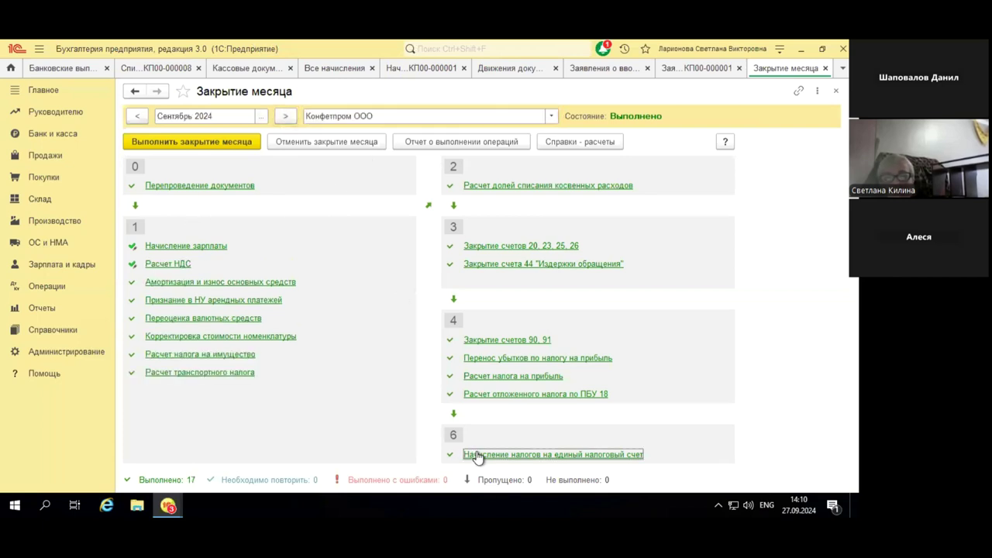
right_click(515, 458)
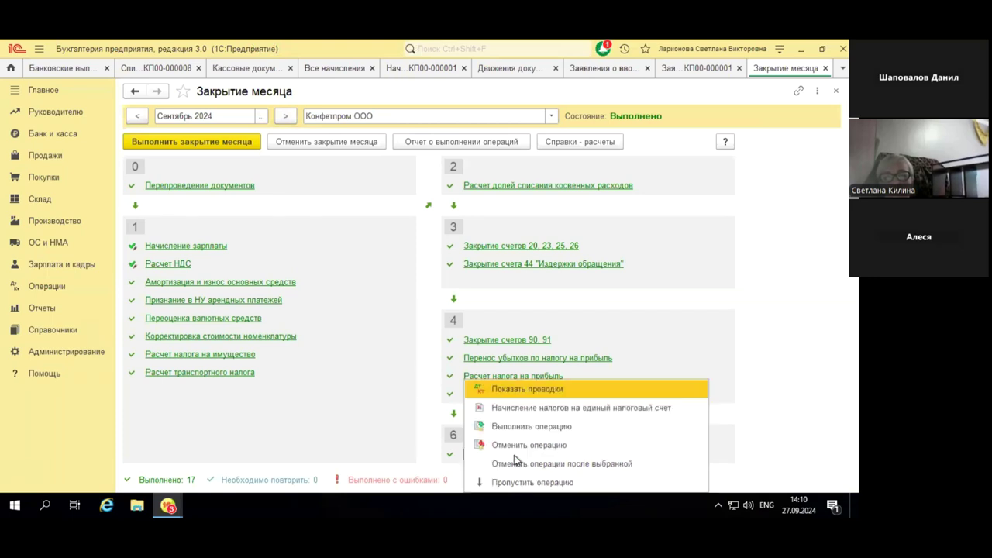
left_click(498, 394)
left_click(255, 250)
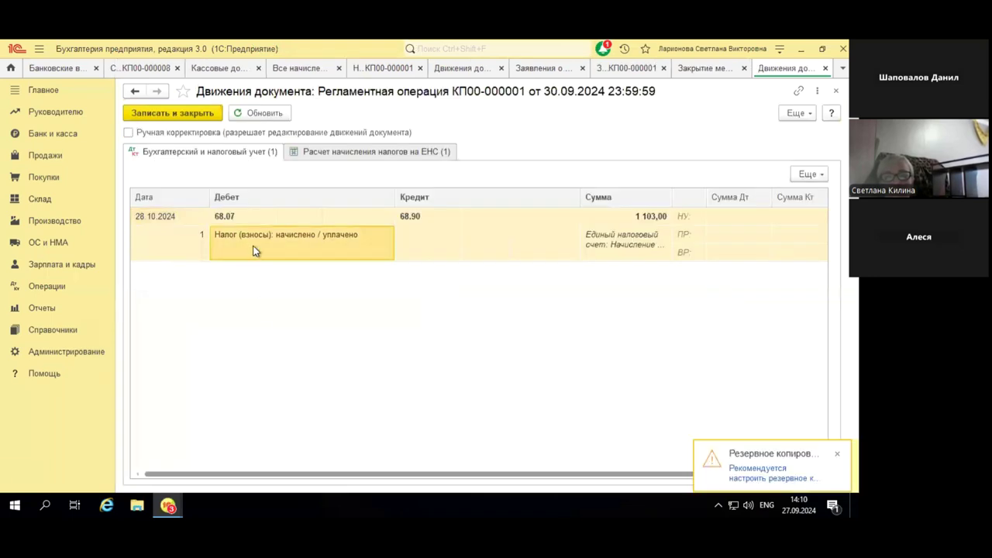
left_click(425, 250)
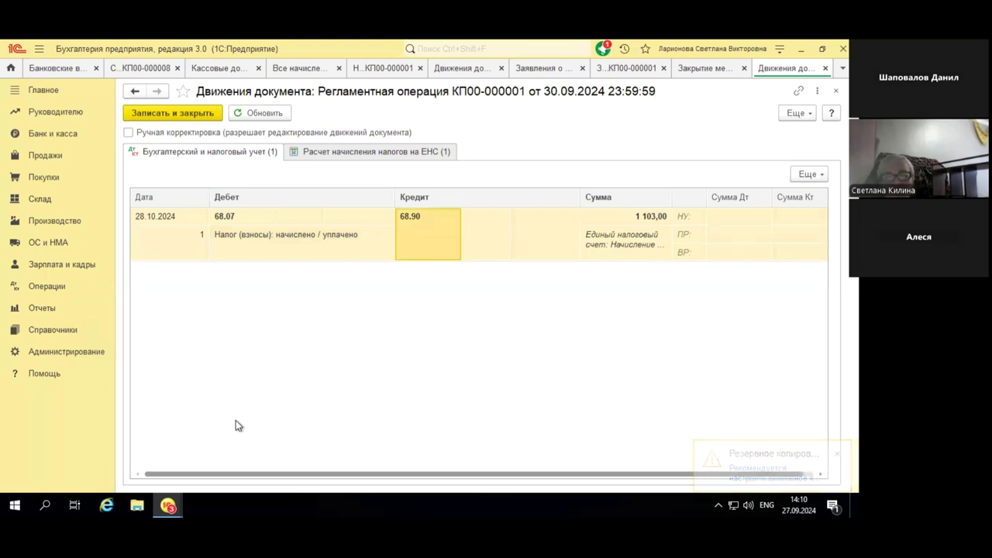
Switch to PowerPoint and show slide 13 on transferring manually accrued taxes with the document Корректировка ЕНС
mouse_move(489, 48)
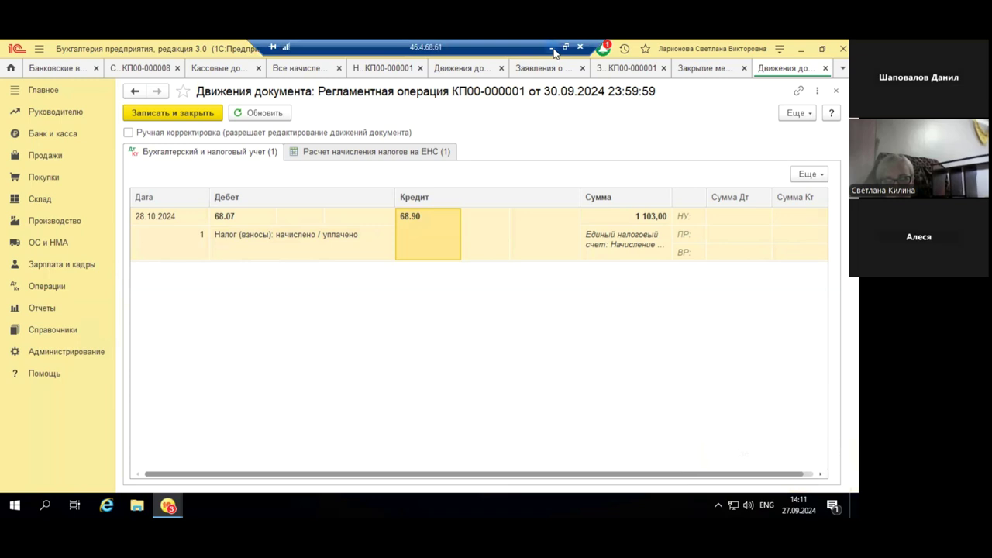
key("alt+Tab")
key("Down")
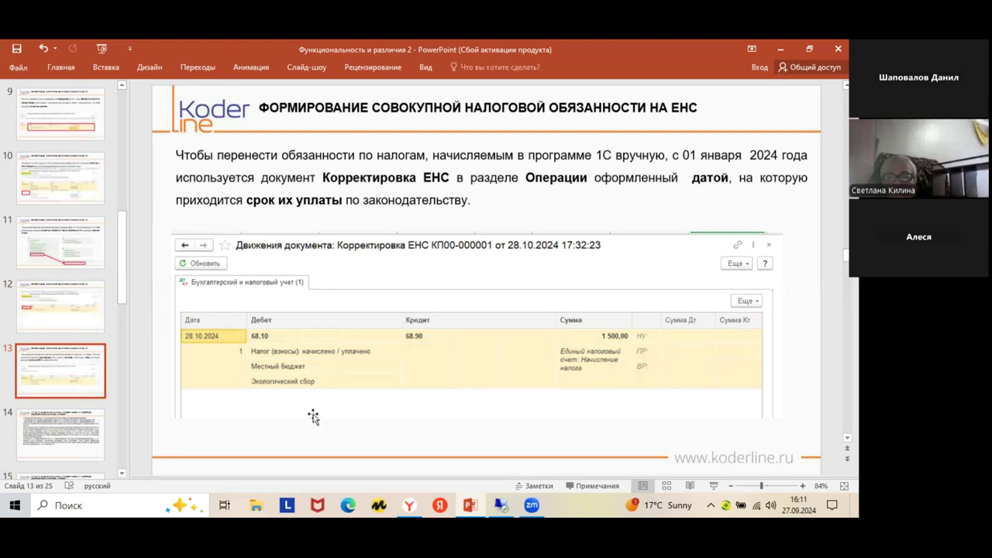
Switch to 1C, examine the ecological fee entry in the manual operation dated 01.09.2024 for Конфетпром ООО, and close the operation
left_click(501, 505)
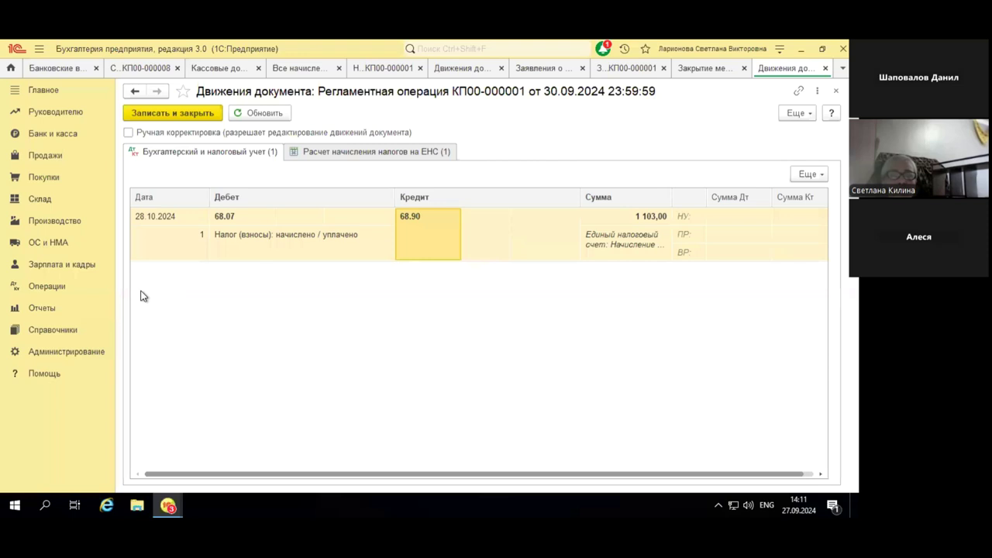
left_click(48, 288)
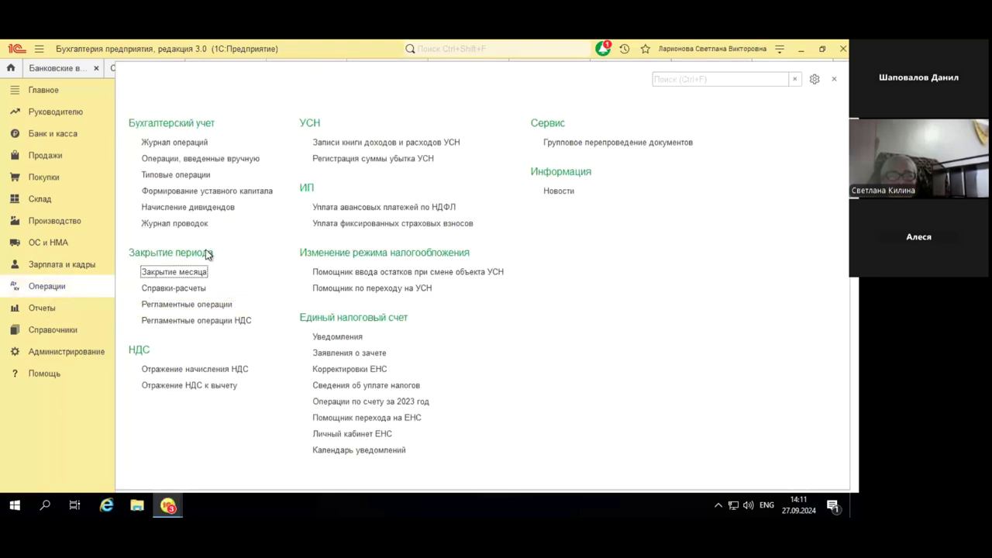
left_click(201, 159)
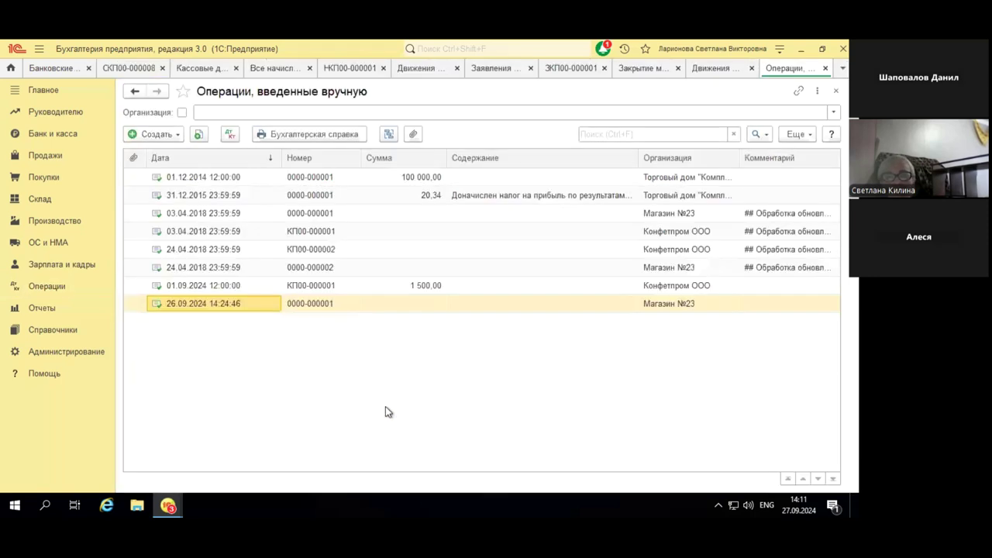
left_click(297, 286)
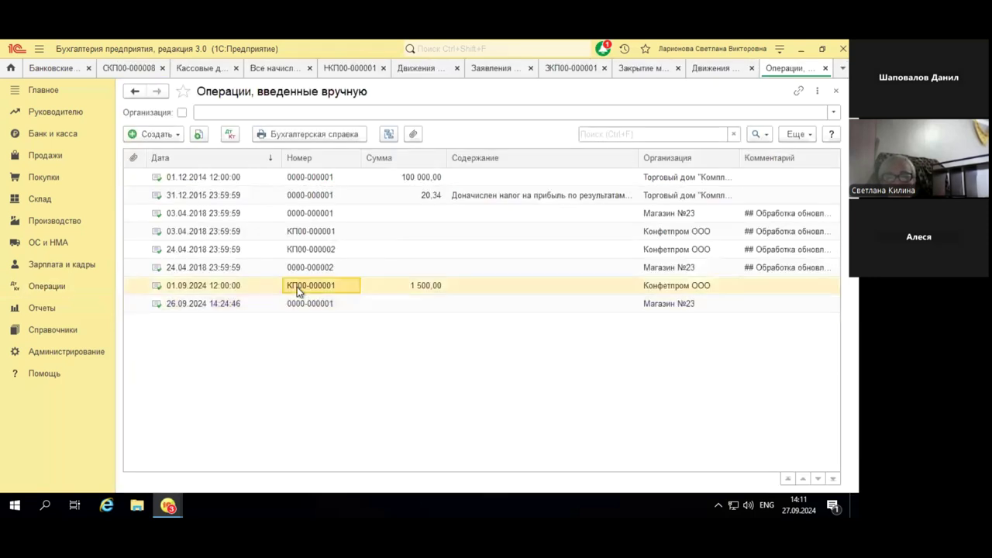
double_click(297, 287)
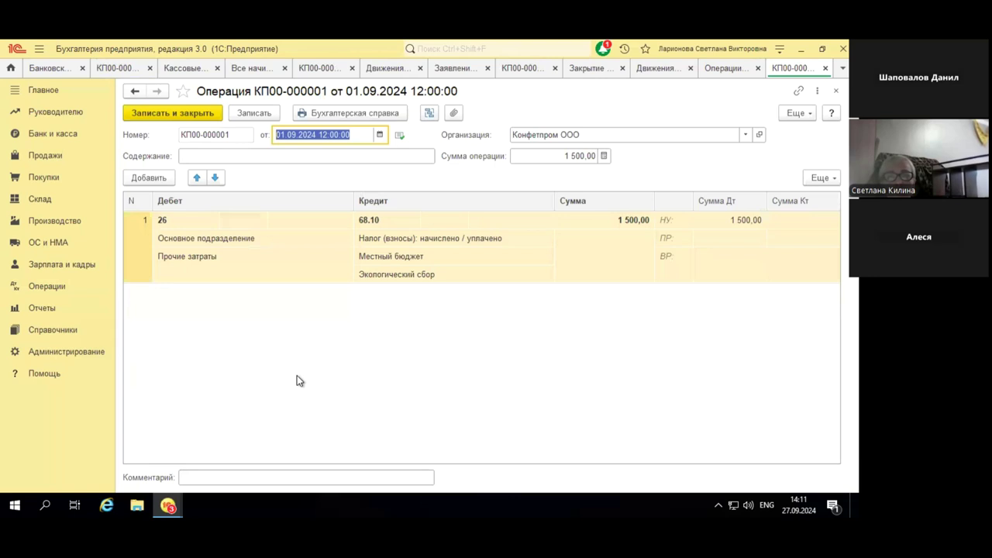
left_click(370, 275)
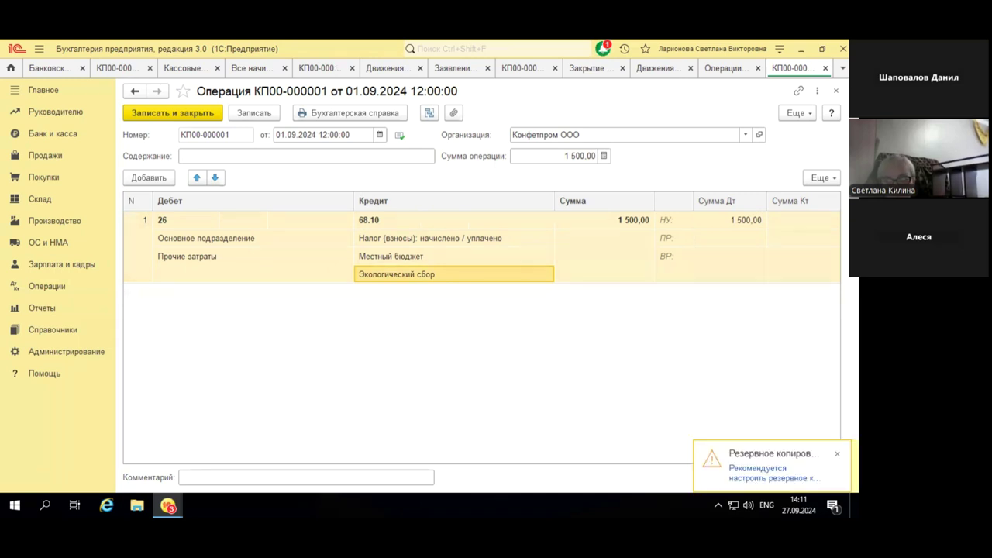
left_click(836, 91)
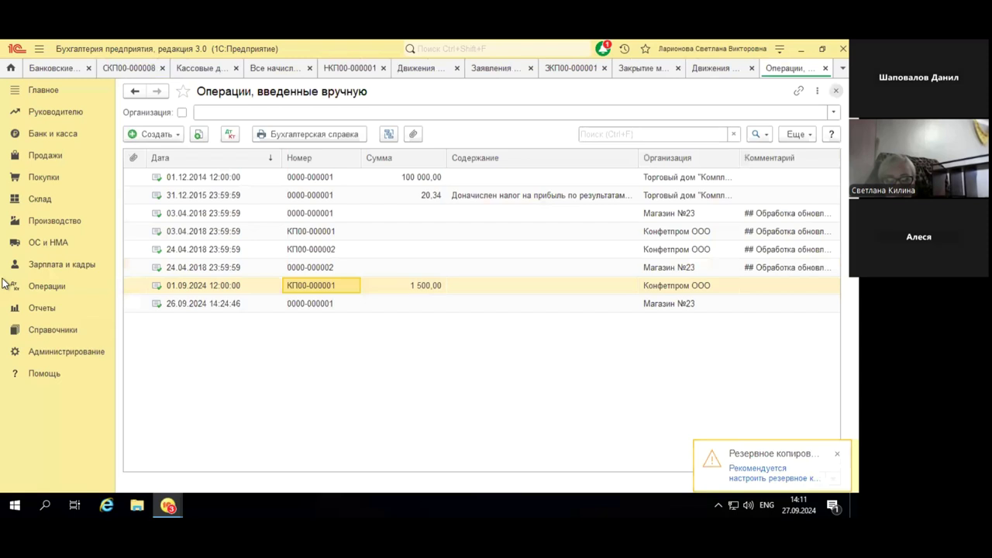
Open the single tax account adjustment (Корректировки ЕНС) dated 28.10.2024, examine its fields and postings, and close both
left_click(51, 288)
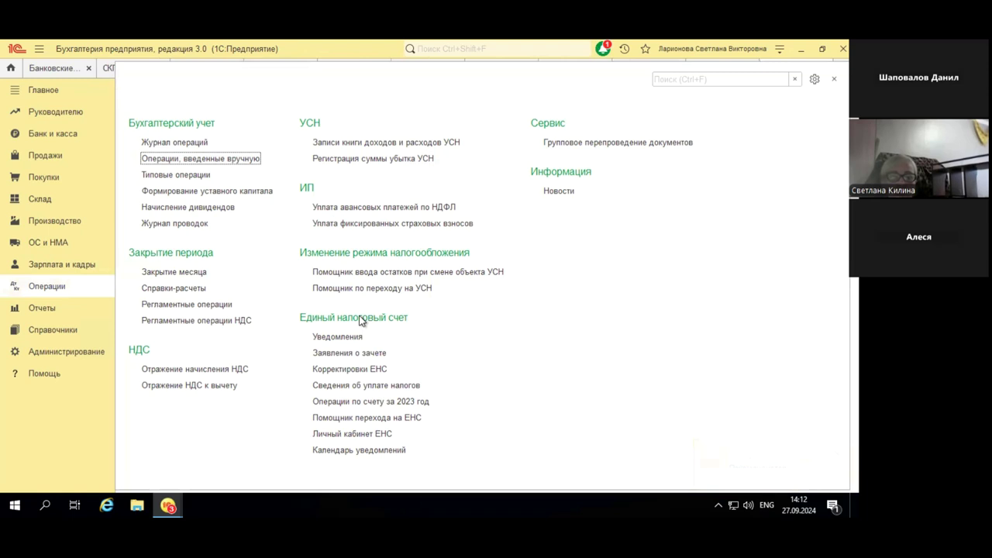
left_click(368, 369)
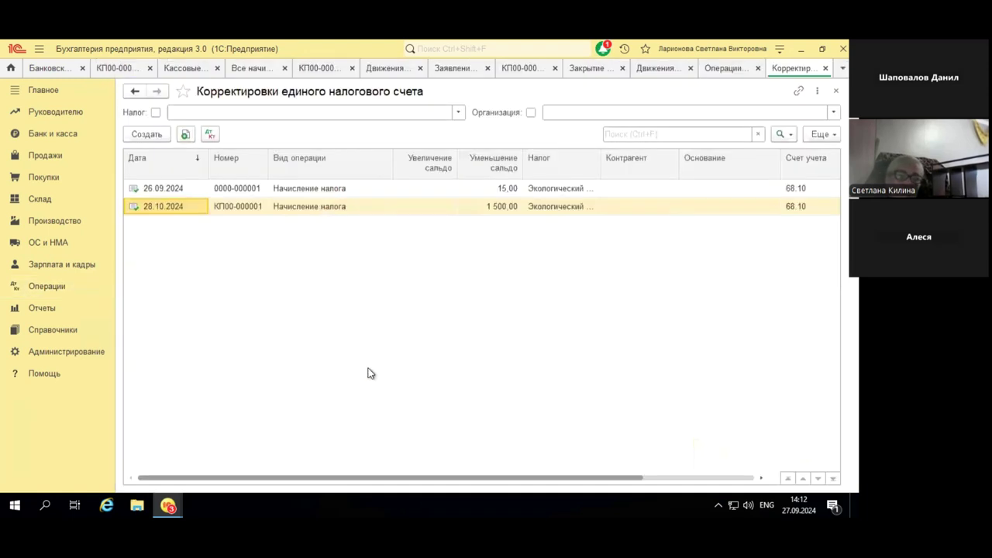
left_click(334, 206)
double_click(334, 207)
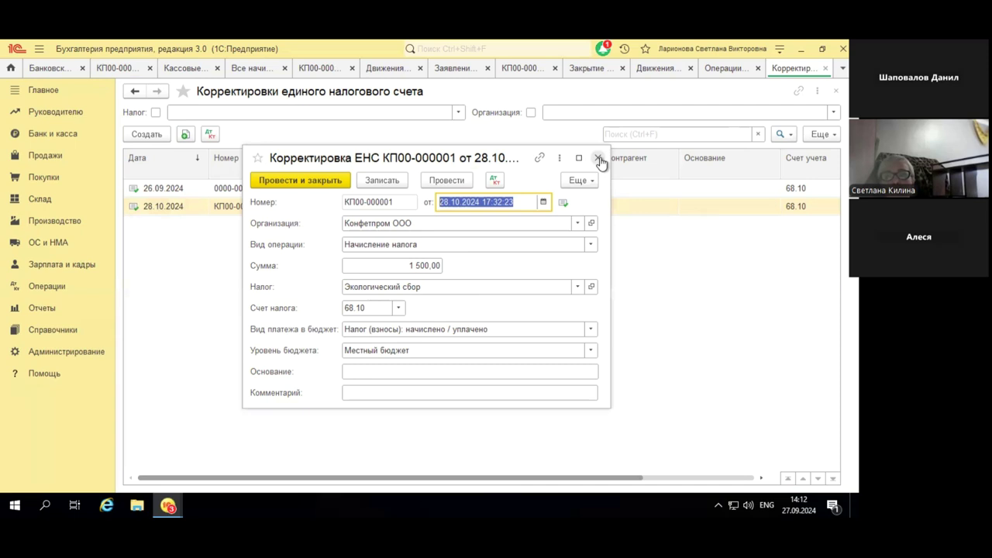
left_click(495, 180)
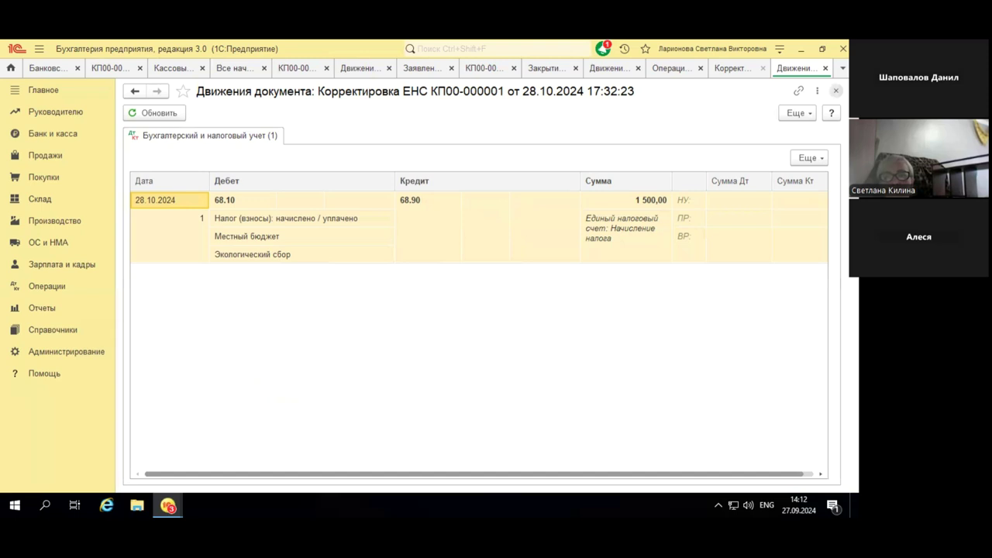
left_click(835, 91)
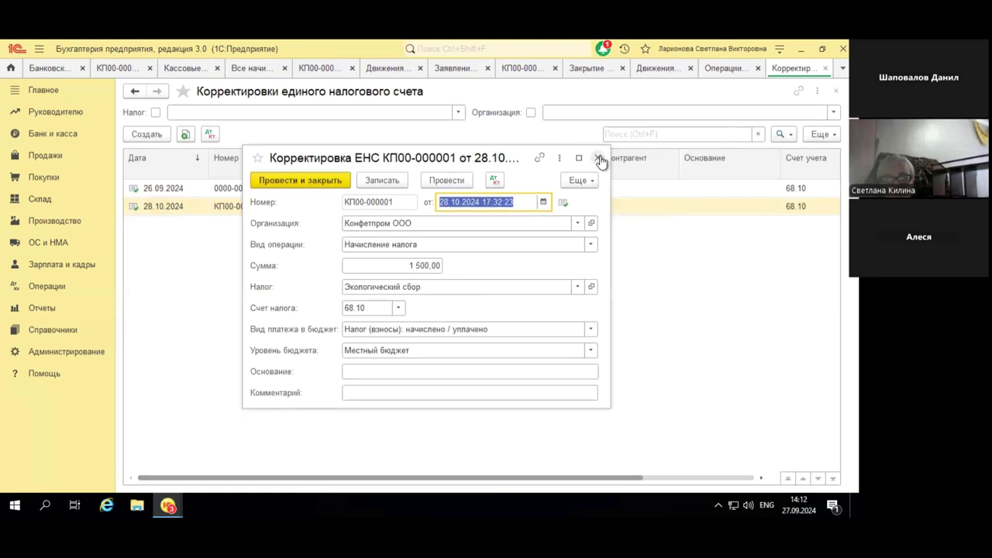
left_click(597, 157)
Switch back to PowerPoint and examine the Корректировка ЕНС postings image on slide 13
mouse_move(438, 41)
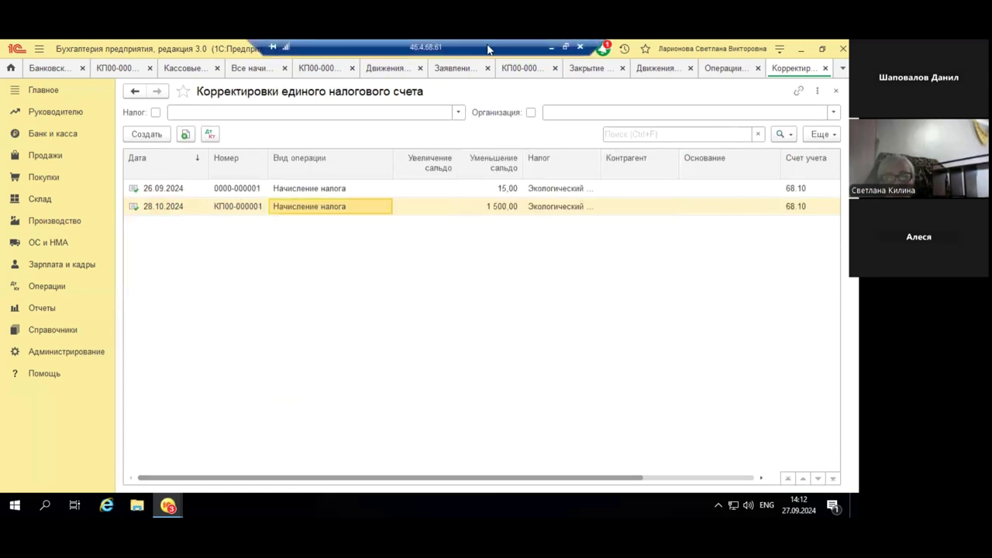
left_click(550, 47)
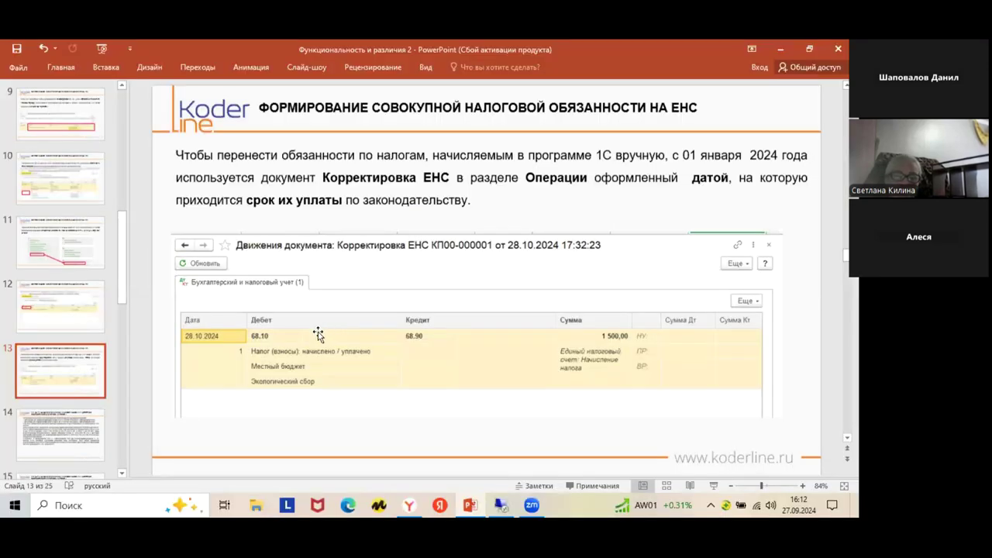
left_click(334, 359)
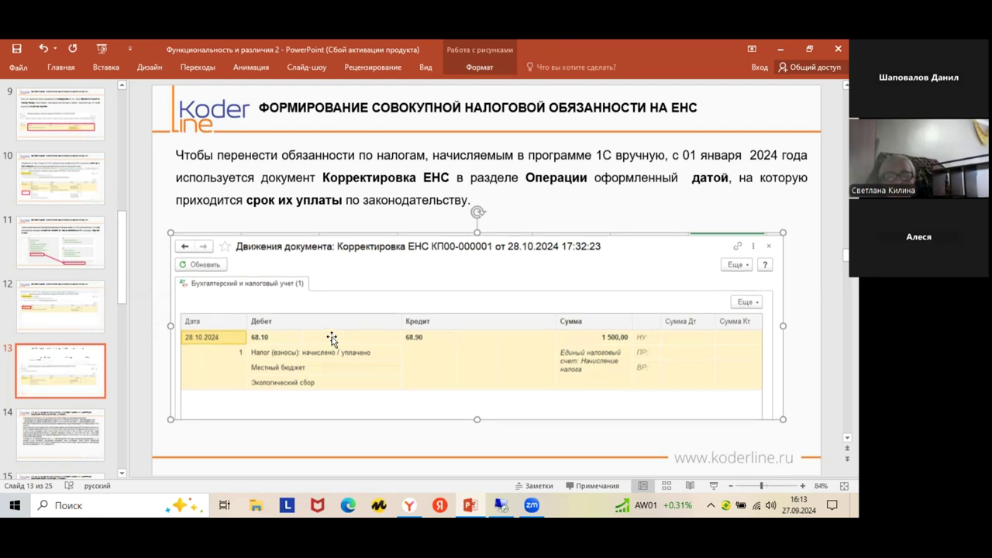
left_click(93, 505)
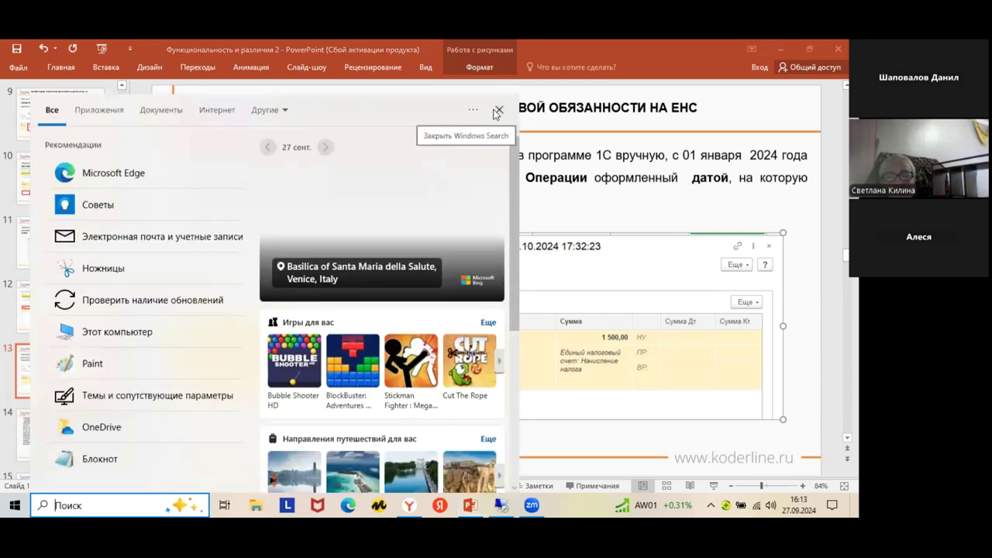
left_click(498, 110)
Show slide 14 on tax and contribution accounts in «1С: Бухгалтерия государственного учреждения» and advance to slide 15
left_click(45, 431)
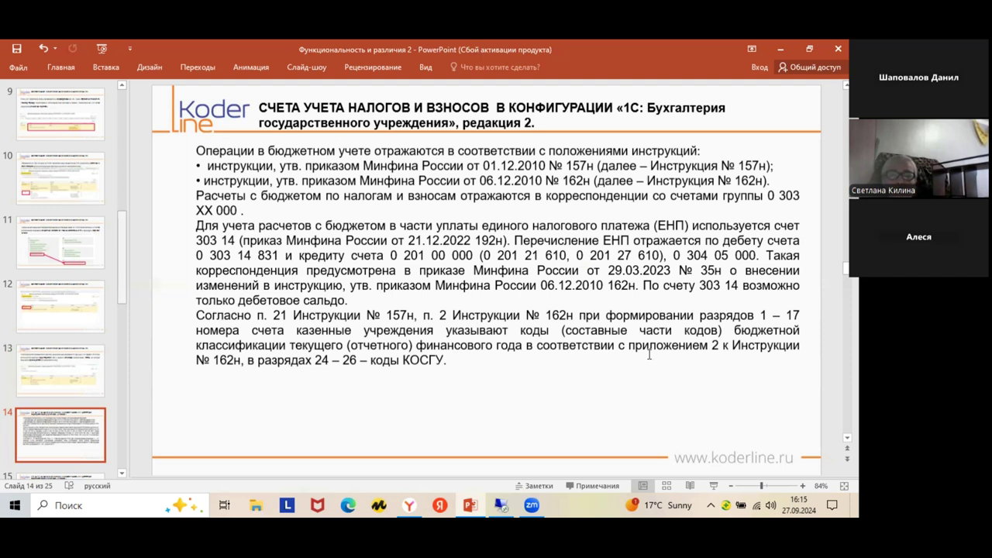
key("Page_Down")
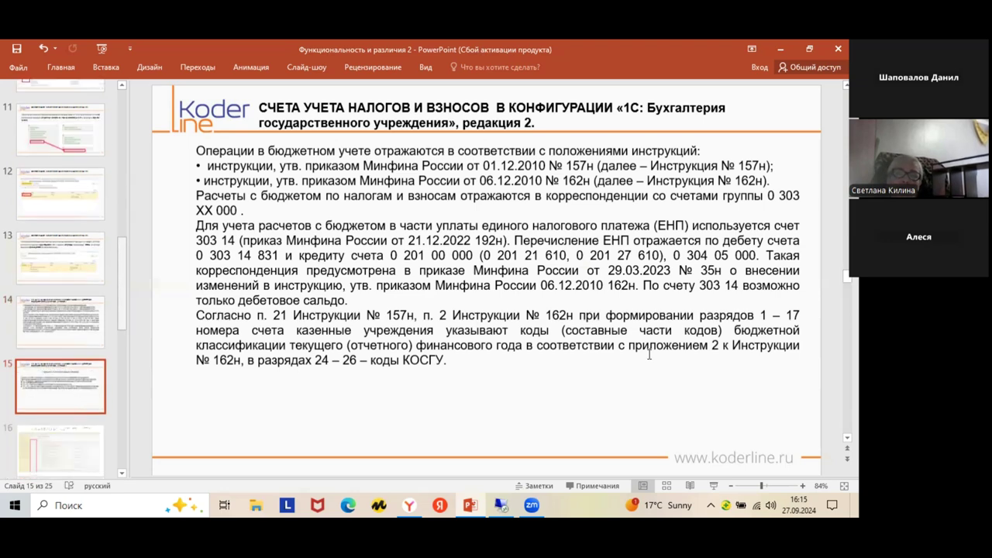